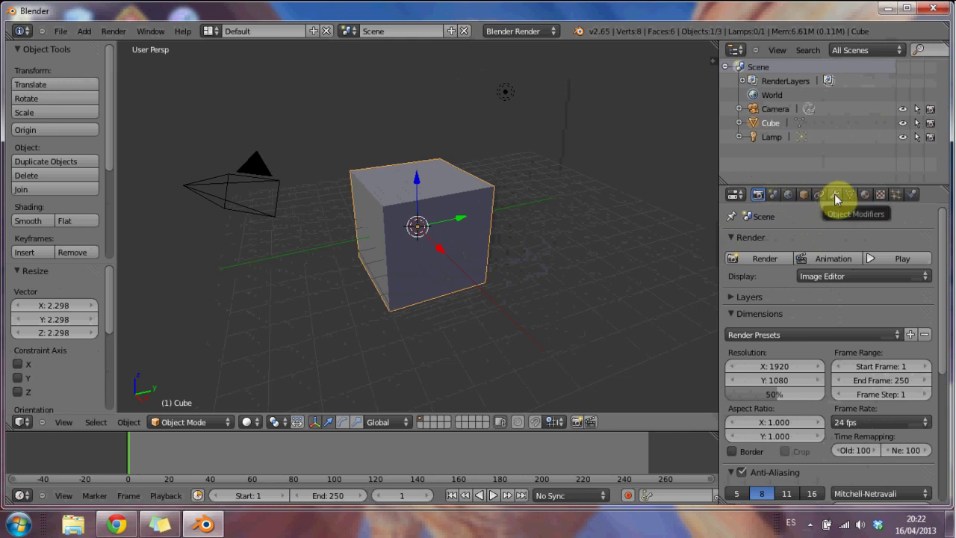
Enable fluid physics on the cube and set its fluid type to Domain
{"action": "left_click", "coordinate": [914, 195]}
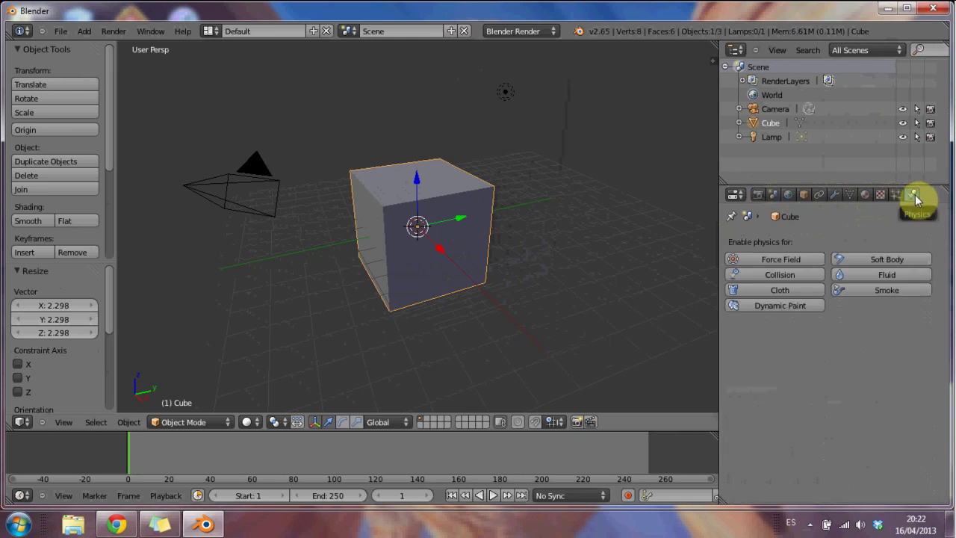
{"action": "left_click", "coordinate": [882, 275]}
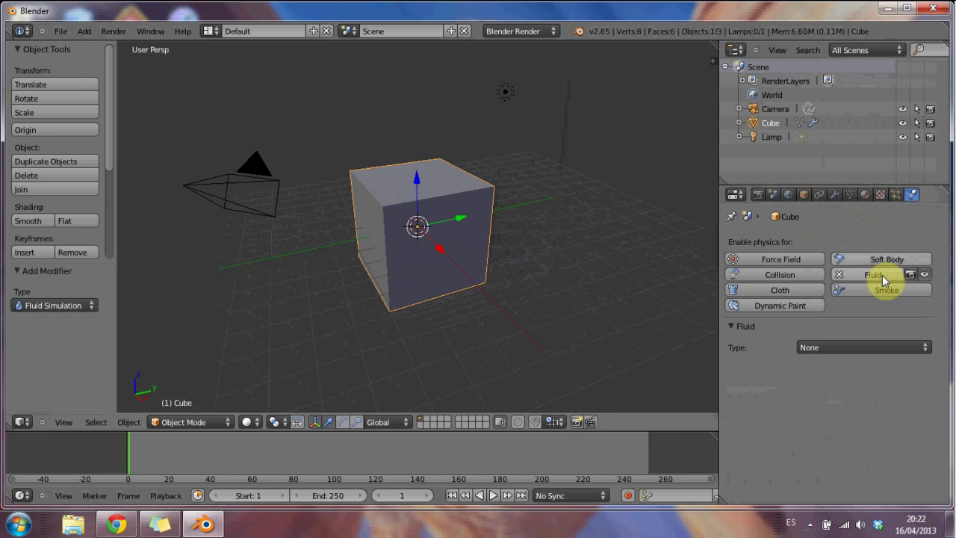
{"action": "left_click", "coordinate": [864, 348]}
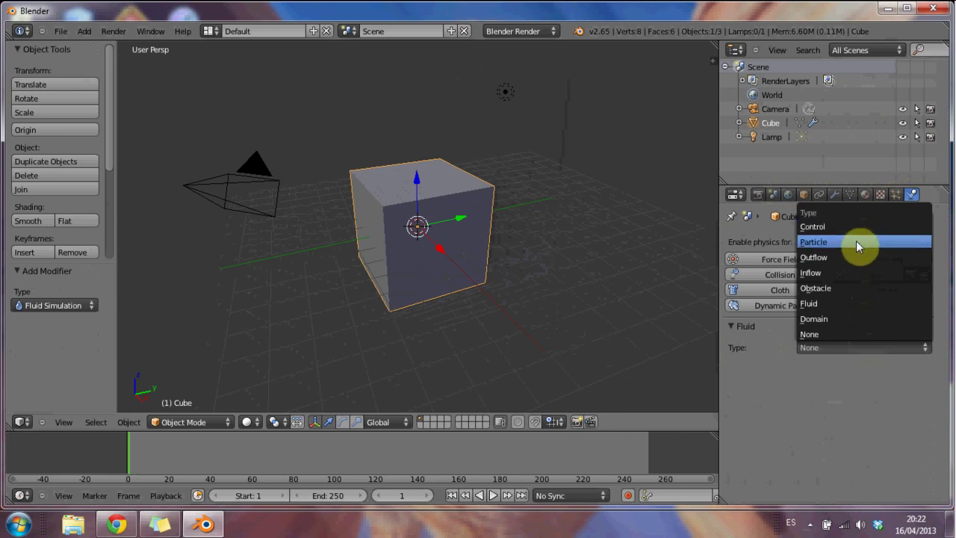
{"action": "left_click", "coordinate": [814, 319]}
{"action": "scroll", "coordinate": [941, 389], "scroll_direction": "down", "scroll_amount": 3}
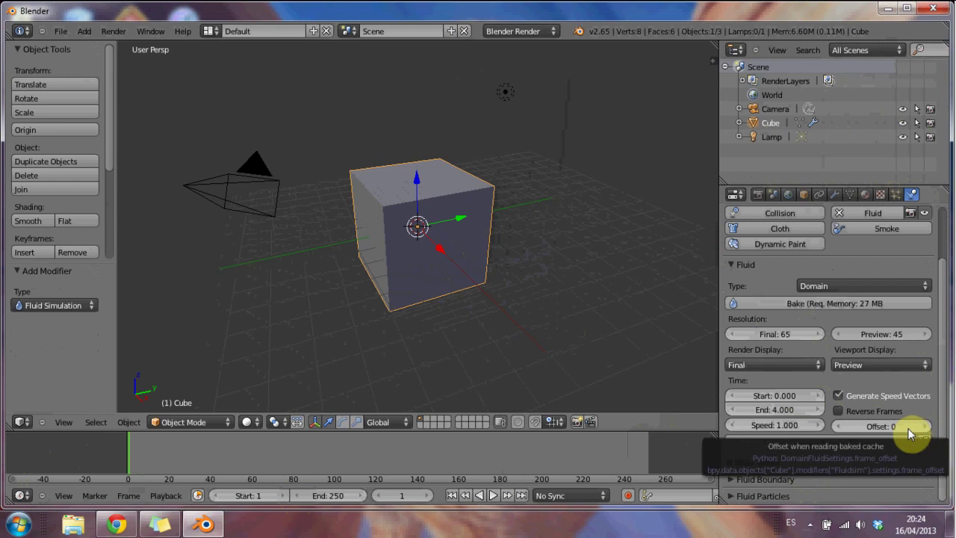
{"action": "scroll", "coordinate": [737, 448], "scroll_direction": "up", "scroll_amount": 2}
Reselect the domain cube and show it as a wireframe in the front orthographic view
{"action": "key", "text": "a"}
{"action": "right_click", "coordinate": [435, 249]}
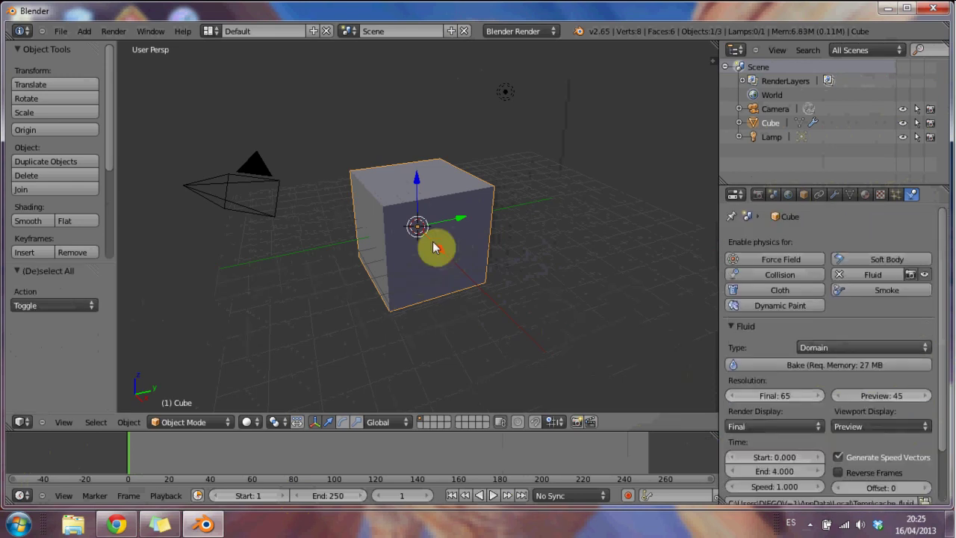
{"action": "key", "text": "Tab"}
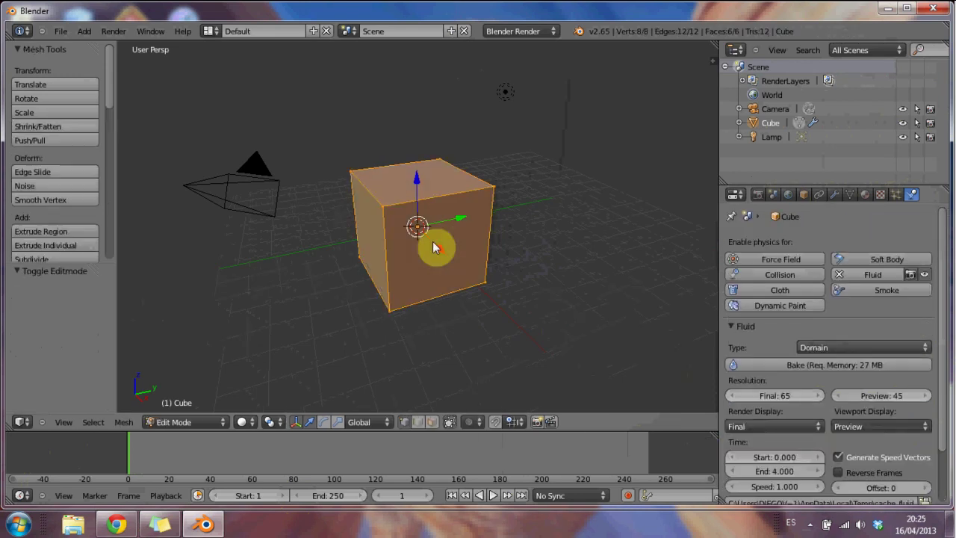
{"action": "key", "text": "Tab"}
{"action": "key", "text": "z"}
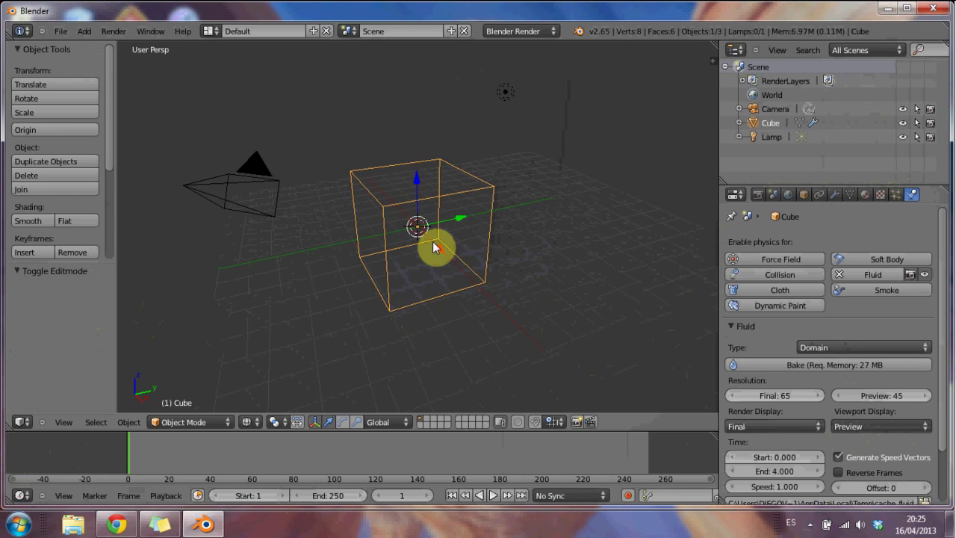
{"action": "key", "text": "KP_1"}
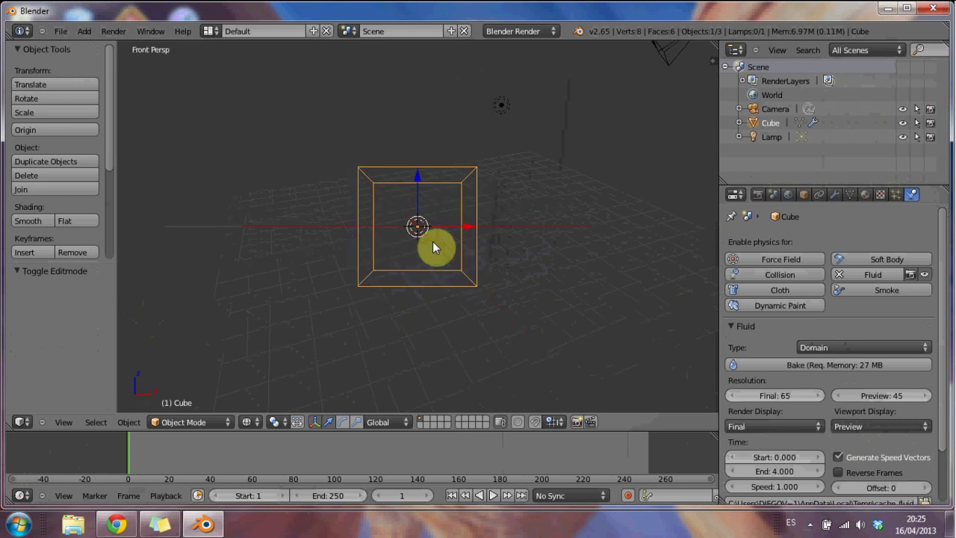
{"action": "key", "text": "KP_5"}
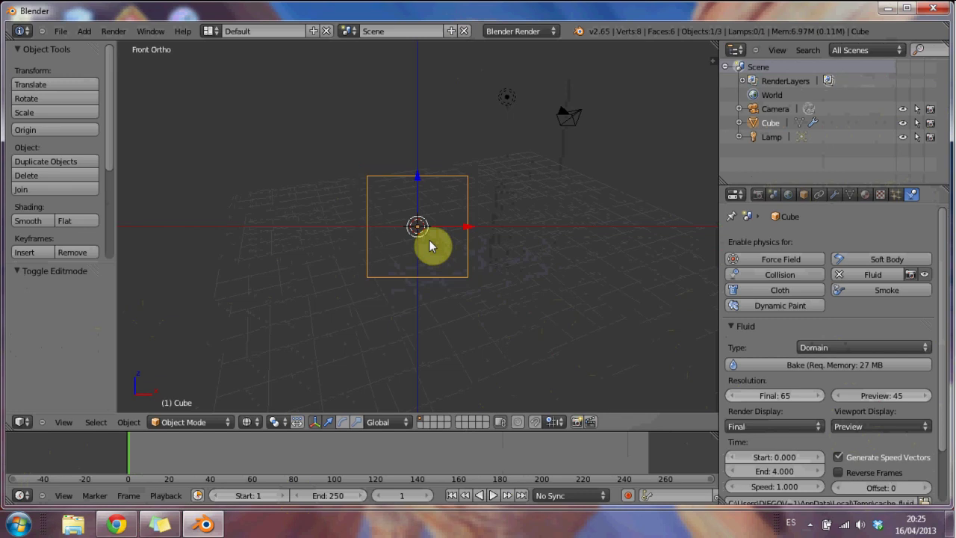
Add a UV sphere, raise it until its underside slightly overlaps the cube's upper face, and scale it up a little
{"action": "key", "text": "shift+a"}
{"action": "mouse_move", "coordinate": [430, 242]}
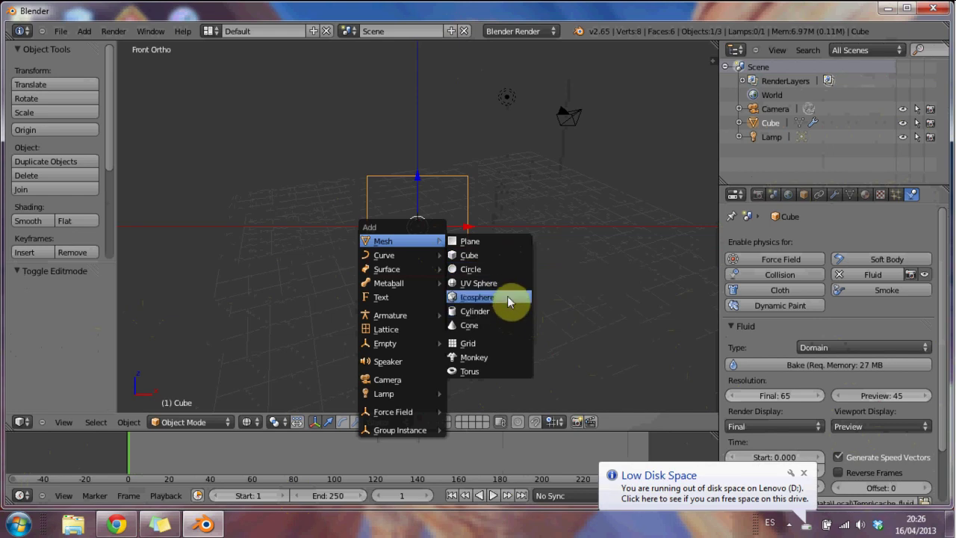
{"action": "left_click", "coordinate": [513, 280]}
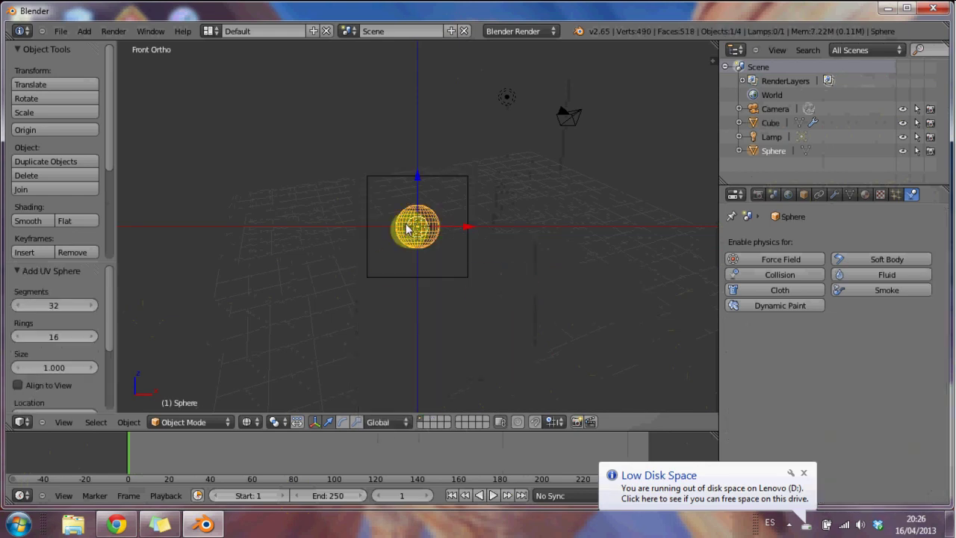
{"action": "left_click_drag", "start_coordinate": [418, 182], "coordinate": [413, 109]}
{"action": "key", "text": "s"}
Enable fluid physics on the sphere as an Inflow, keeping Volume as its volume initialization
{"action": "left_click", "coordinate": [903, 276]}
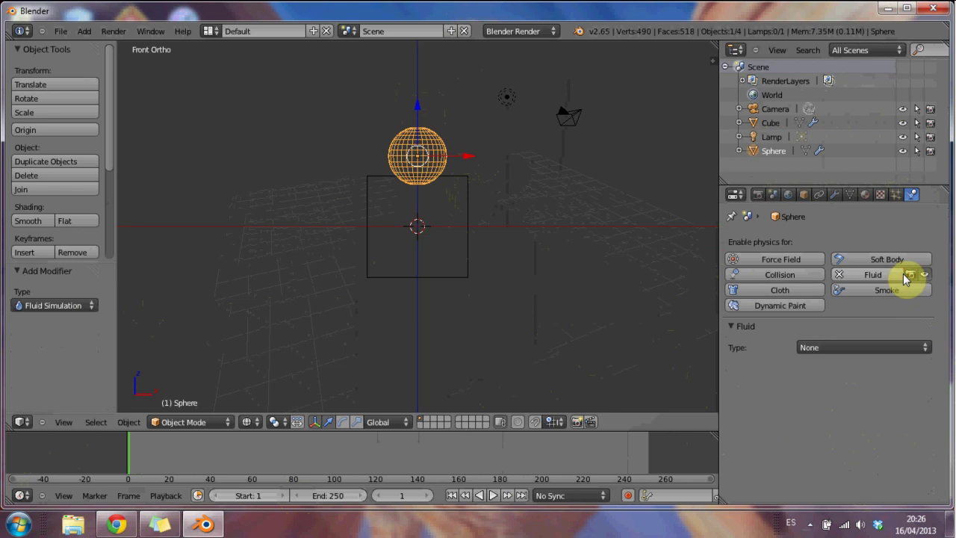
{"action": "left_click", "coordinate": [862, 346]}
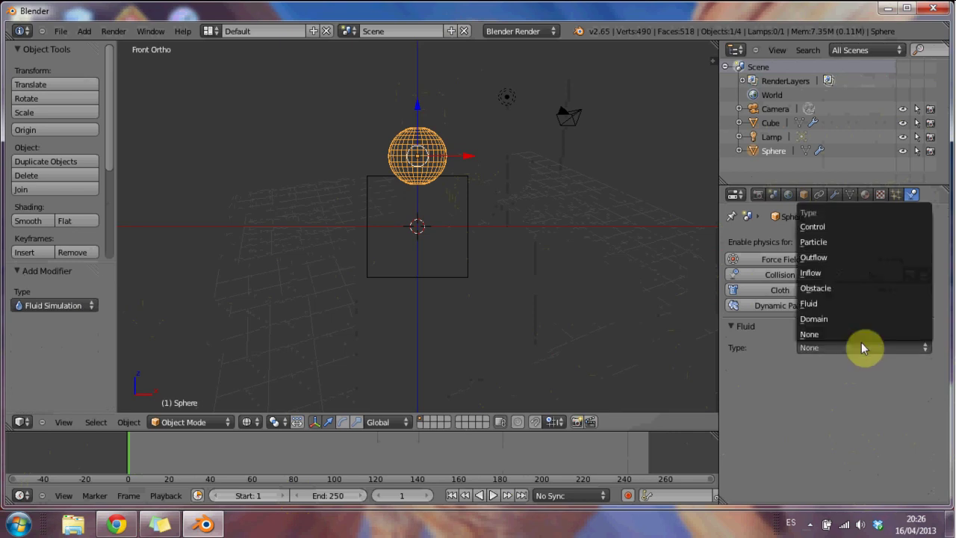
{"action": "left_click", "coordinate": [861, 272]}
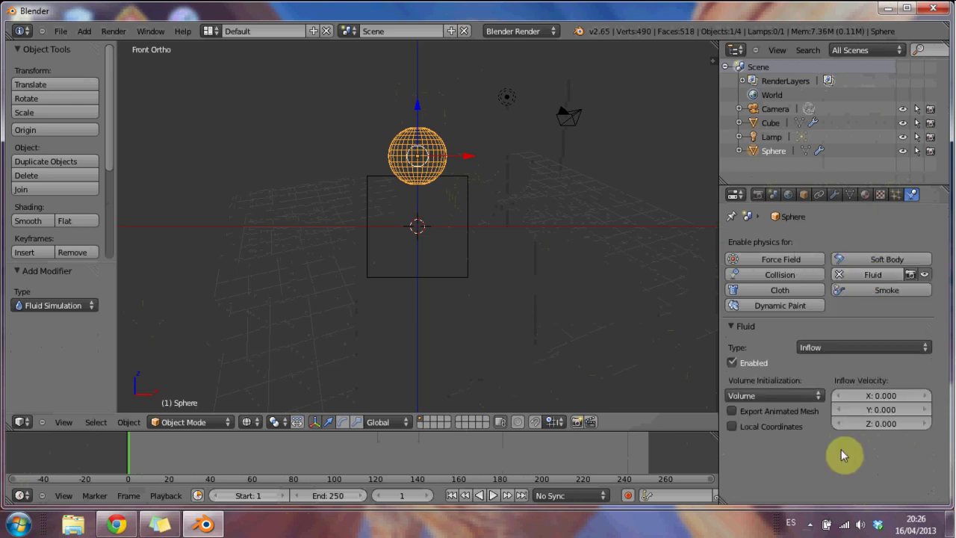
{"action": "left_click", "coordinate": [807, 395]}
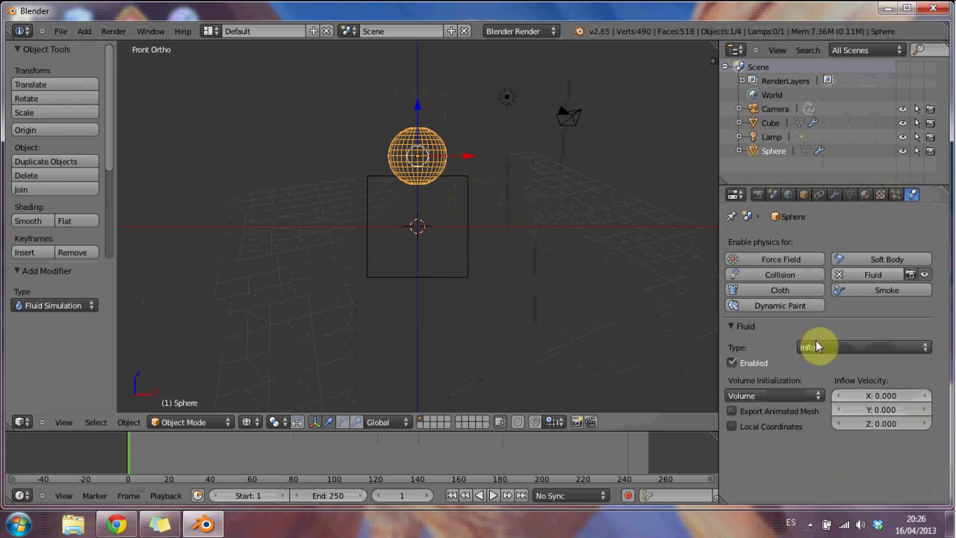
Select the domain cube and set the animation's end frame to 125
{"action": "right_click", "coordinate": [467, 262]}
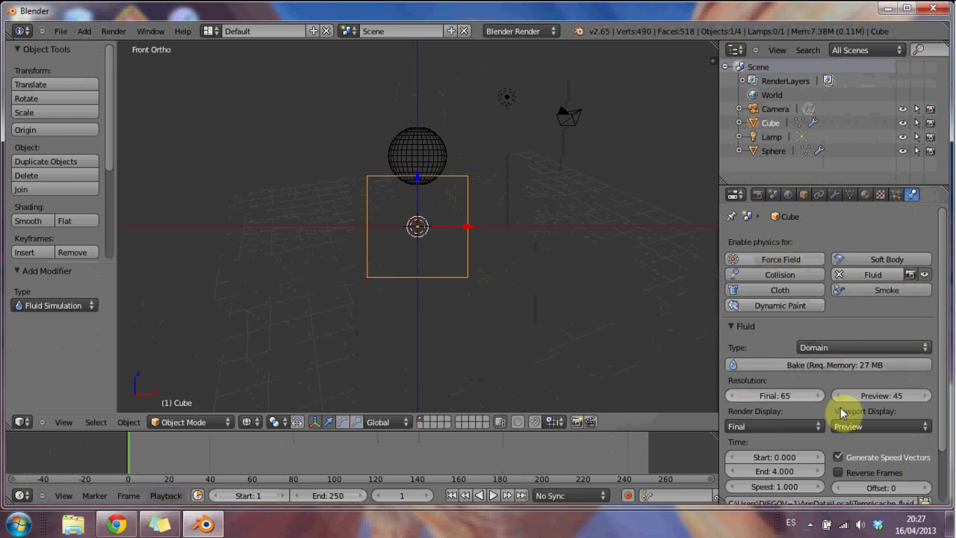
{"action": "scroll", "coordinate": [852, 418], "scroll_direction": "down", "scroll_amount": 3}
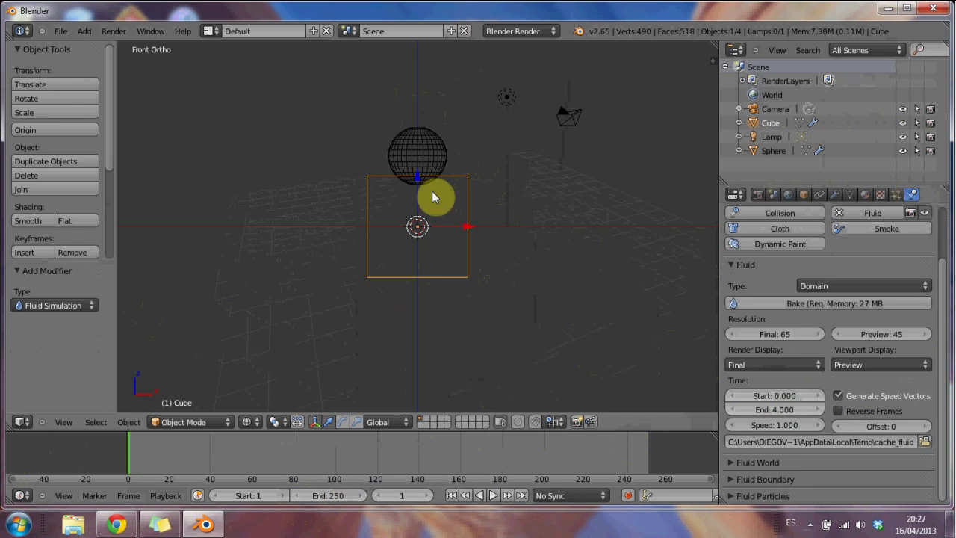
{"action": "left_click", "coordinate": [336, 497]}
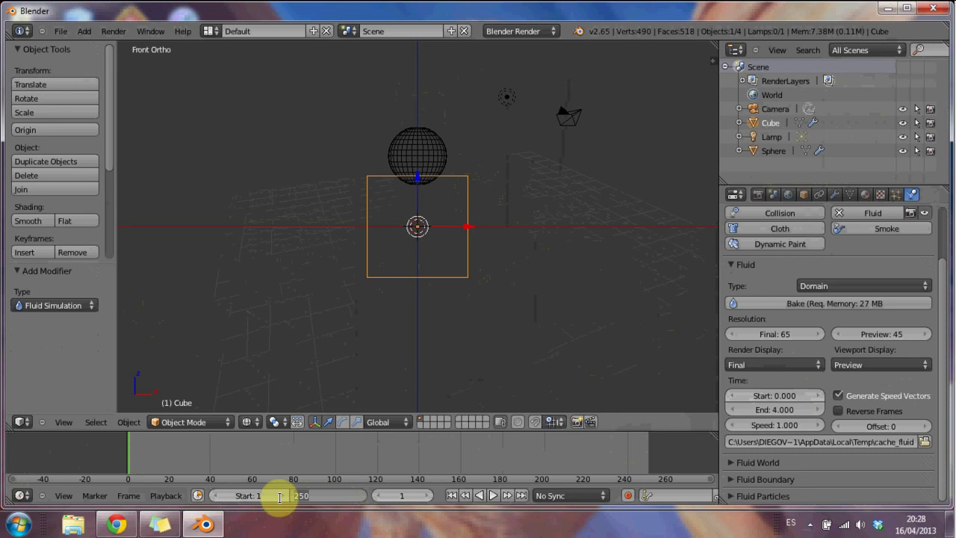
{"action": "type", "text": "125"}
{"action": "key", "text": "Return"}
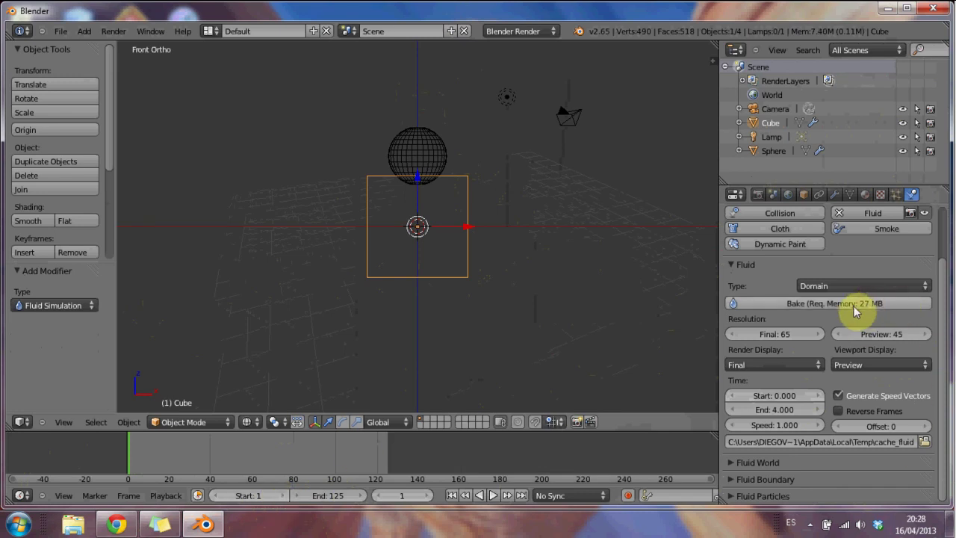
Set the fluid domain's final resolution to 40
{"action": "left_click", "coordinate": [734, 335]}
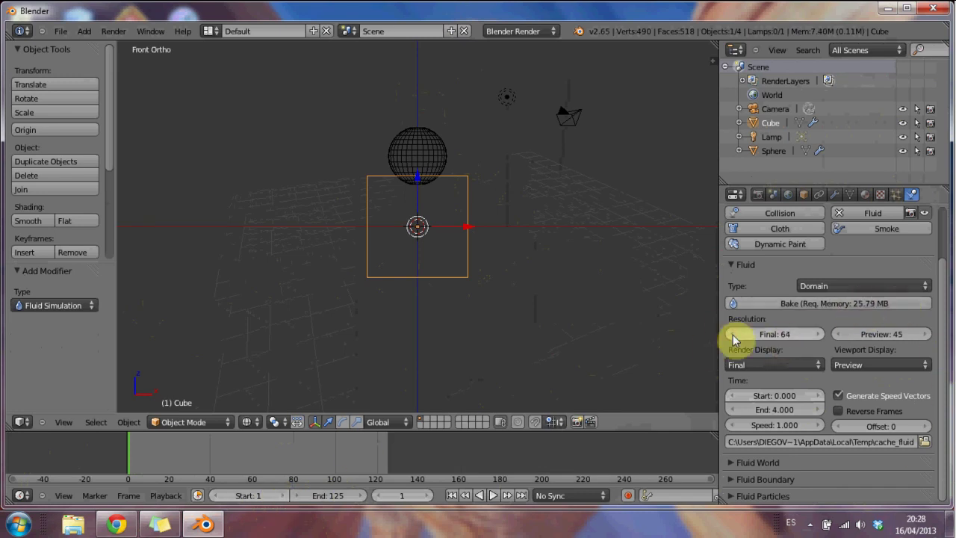
{"action": "left_click_drag", "start_coordinate": [737, 336], "coordinate": [796, 333]}
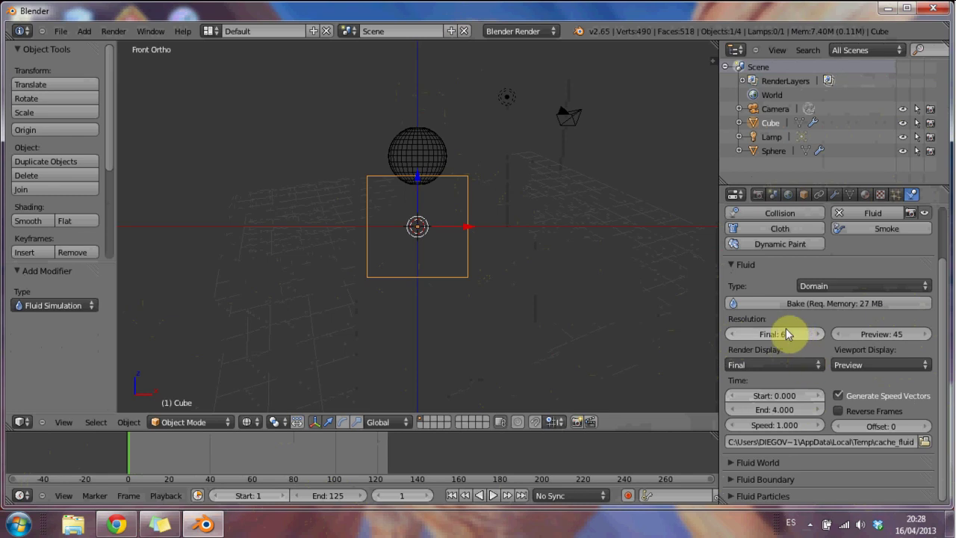
{"action": "left_click", "coordinate": [781, 334]}
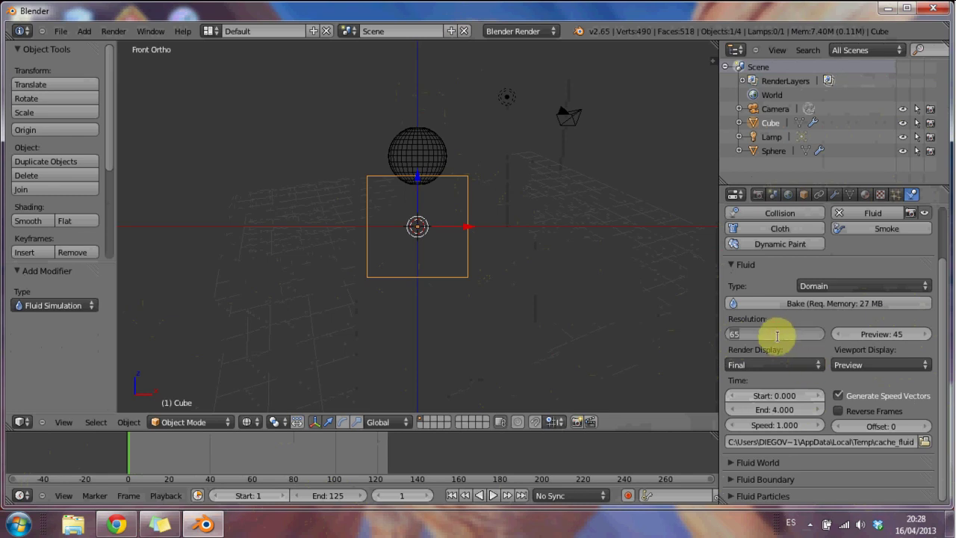
{"action": "type", "text": "30"}
{"action": "key", "text": "Return"}
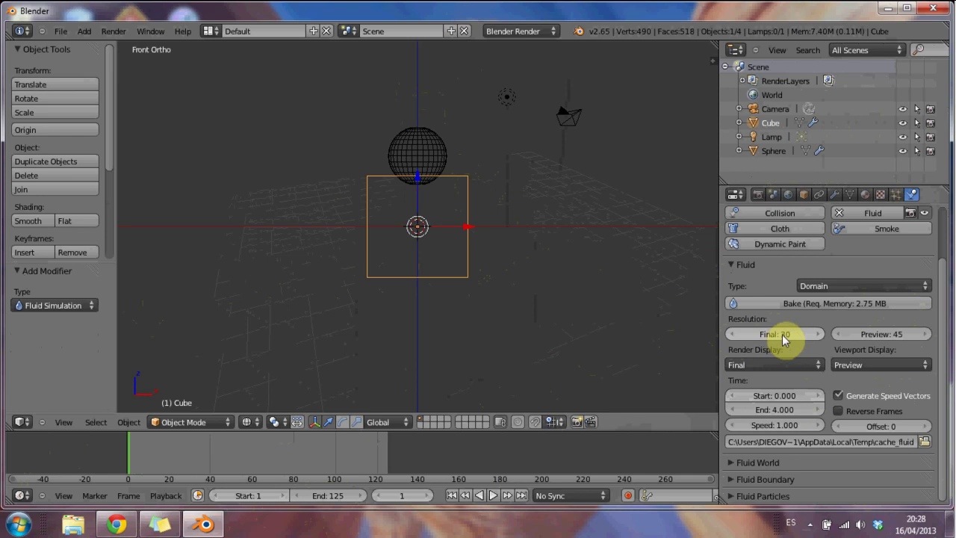
{"action": "left_click", "coordinate": [782, 335]}
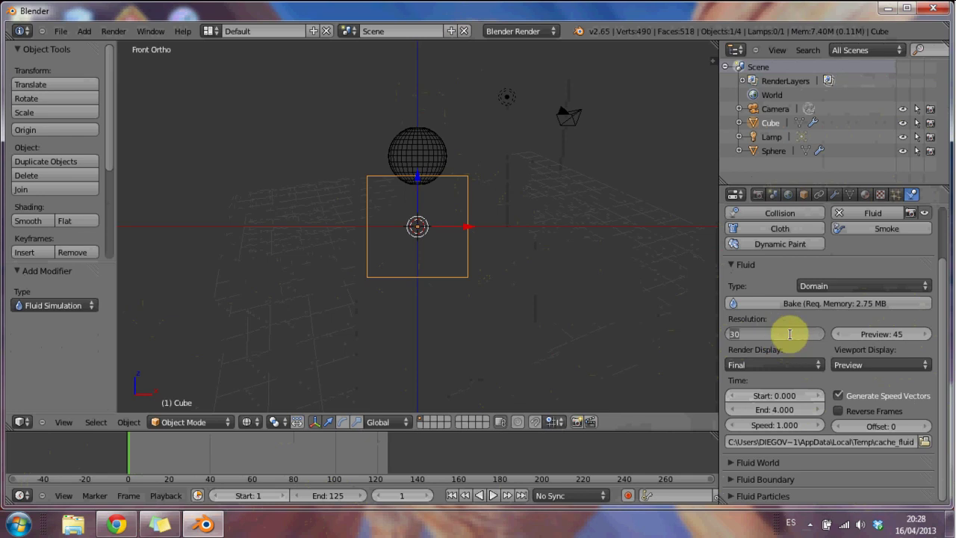
{"action": "type", "text": "40"}
{"action": "key", "text": "Return"}
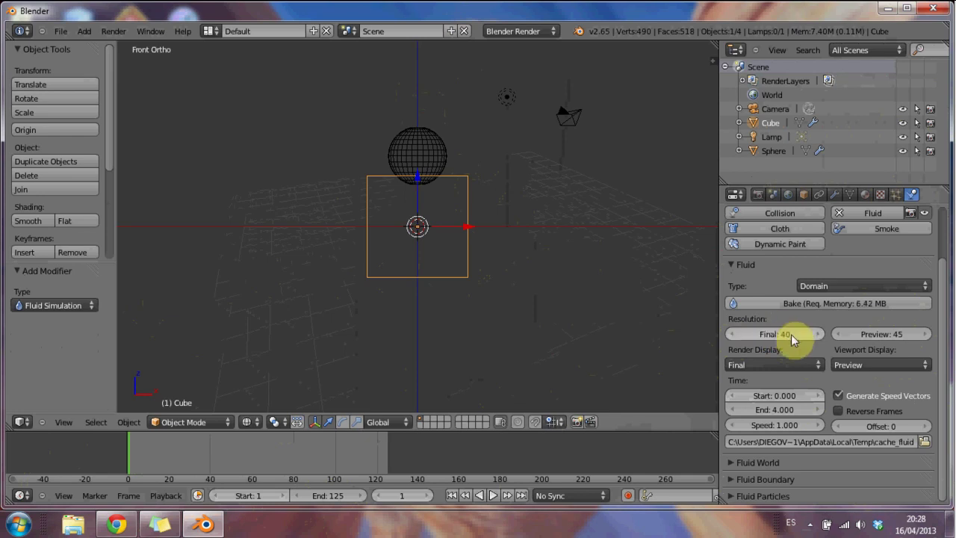
Switch to Lenovo Energy Management, choose the power scheme marked with two upward chevrons, and close it
{"action": "left_click", "coordinate": [810, 525]}
{"action": "left_click", "coordinate": [777, 407]}
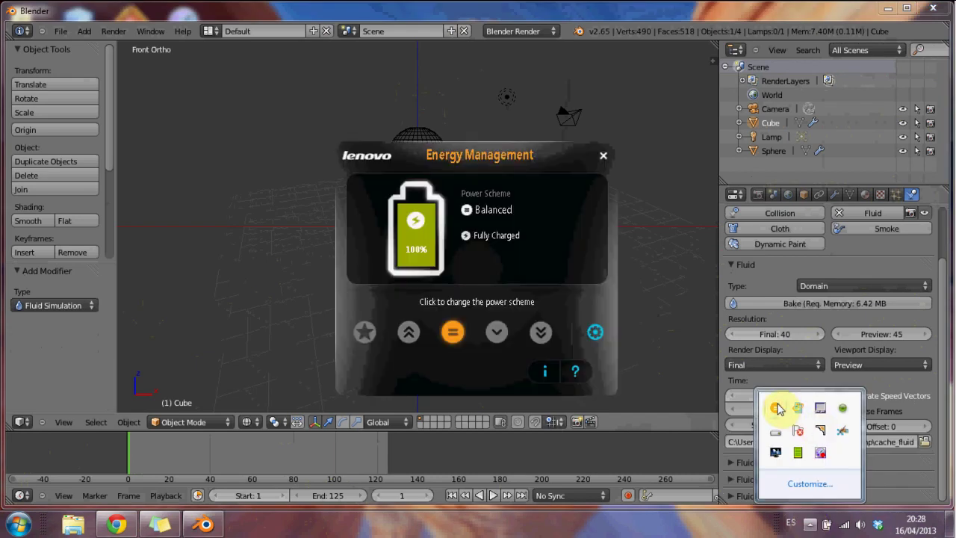
{"action": "left_click", "coordinate": [406, 338]}
{"action": "left_click", "coordinate": [604, 156]}
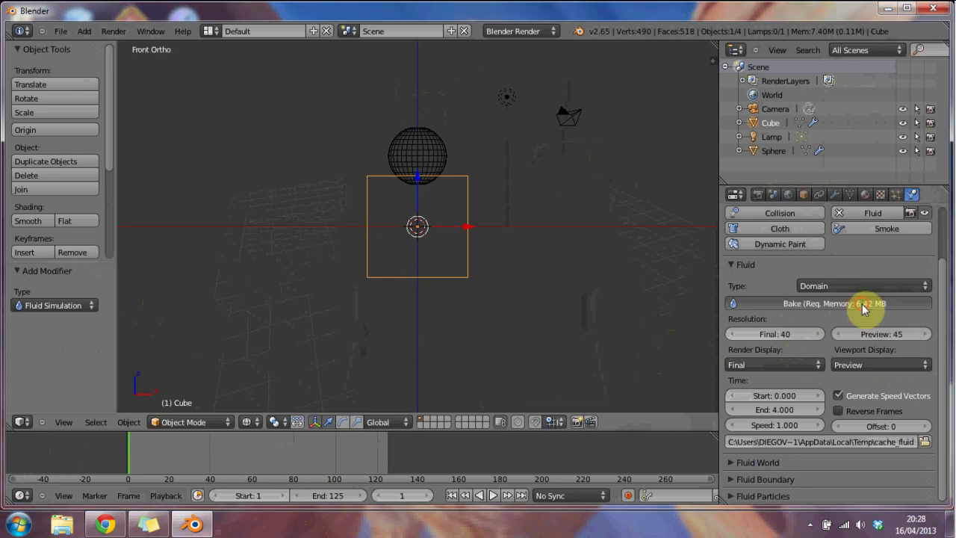
Bake the fluid simulation of the domain and play the animation to preview the falling fluid
{"action": "left_click", "coordinate": [782, 310]}
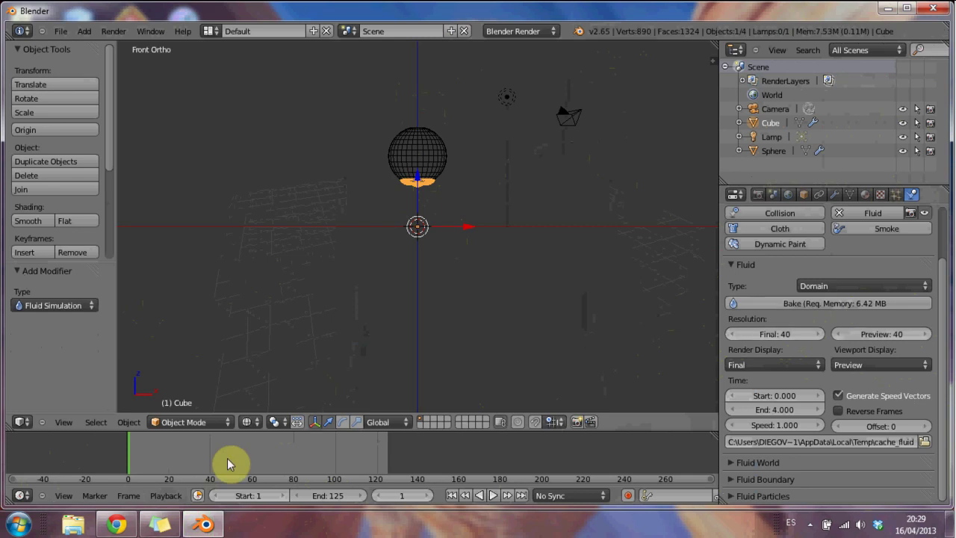
{"action": "key", "text": "alt+a"}
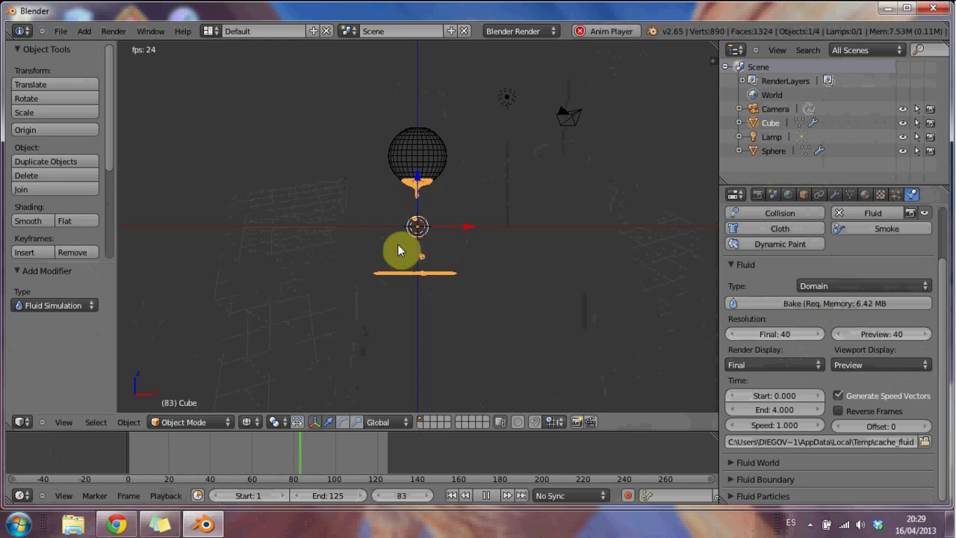
{"action": "key", "text": "alt+a"}
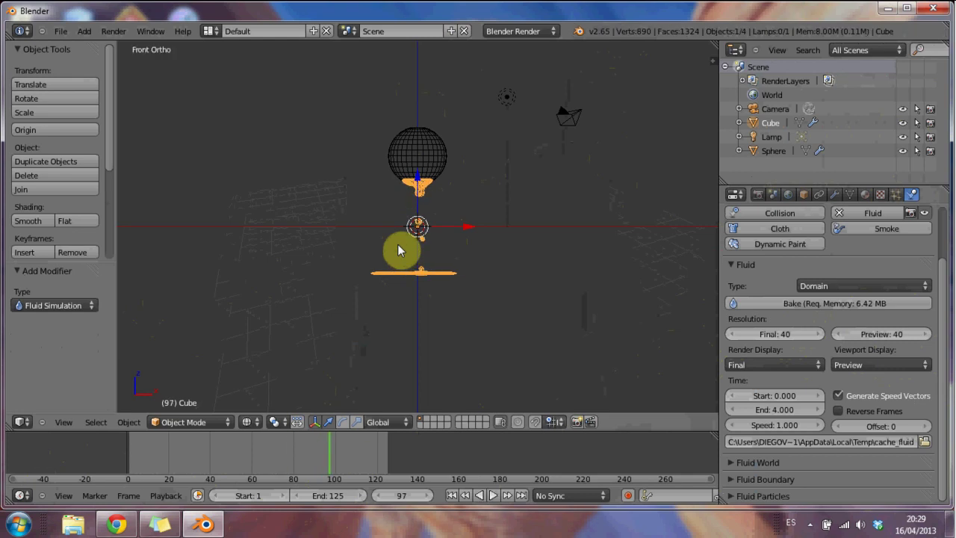
Return the viewport to solid shading and add a second UV sphere at the domain's centre, below the inflow sphere
{"action": "key", "text": "z"}
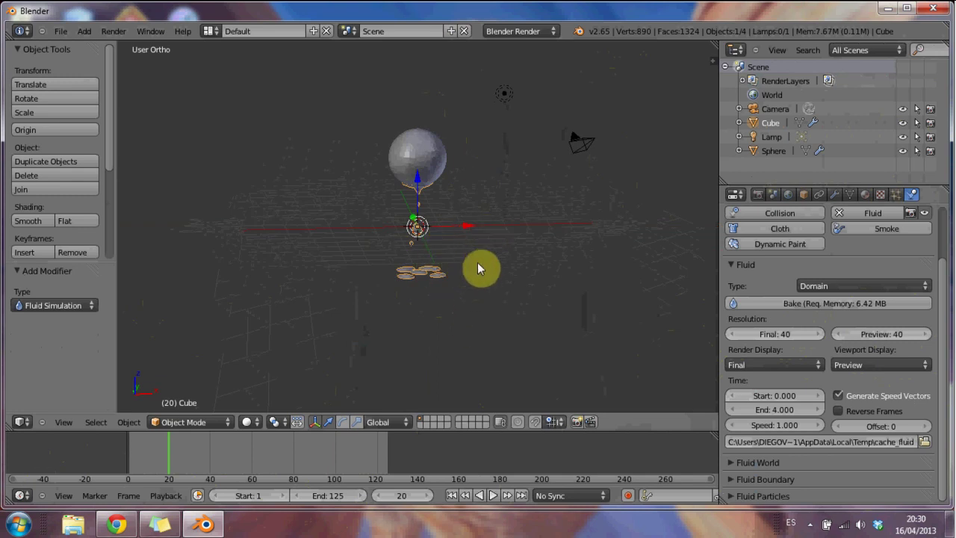
{"action": "mouse_move", "coordinate": [478, 269]}
{"action": "middle_mouse_down"}
{"action": "mouse_move", "coordinate": [500, 207]}
{"action": "mouse_move", "coordinate": [446, 254]}
{"action": "mouse_move", "coordinate": [462, 263]}
{"action": "middle_mouse_up"}
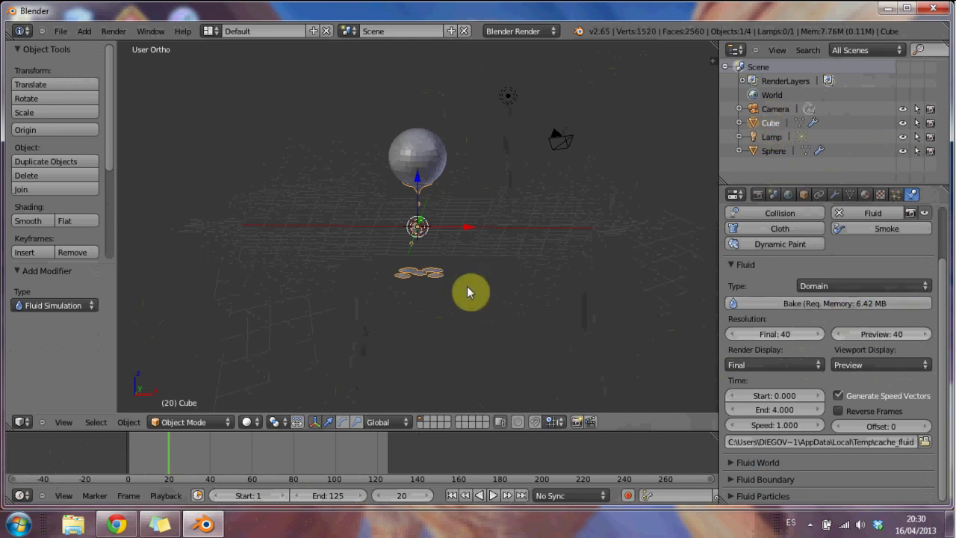
{"action": "key", "text": "shift+a"}
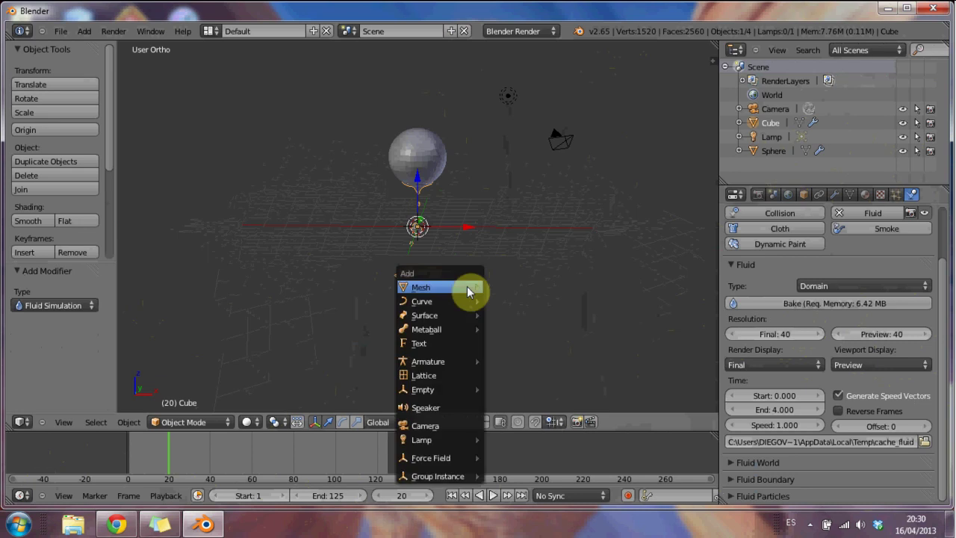
{"action": "mouse_move", "coordinate": [468, 292]}
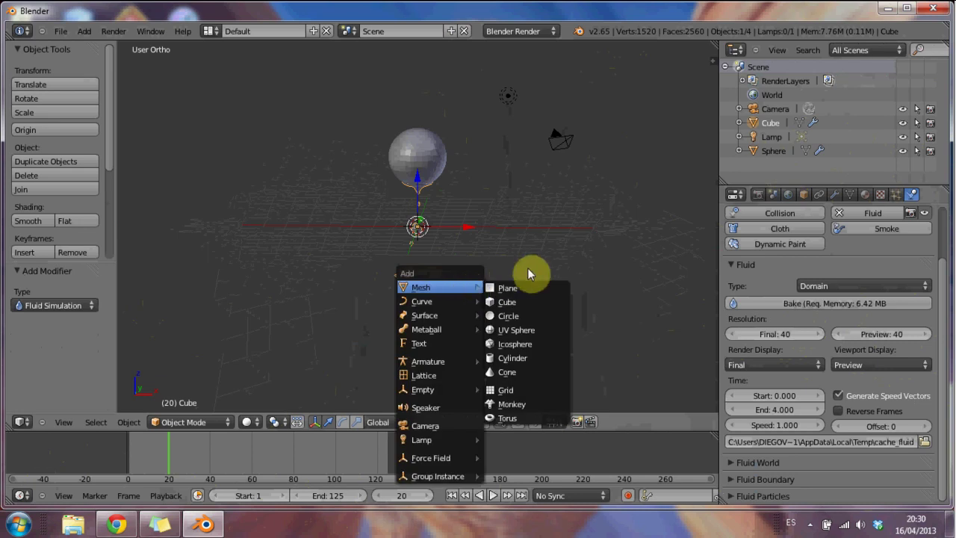
{"action": "left_click", "coordinate": [543, 333]}
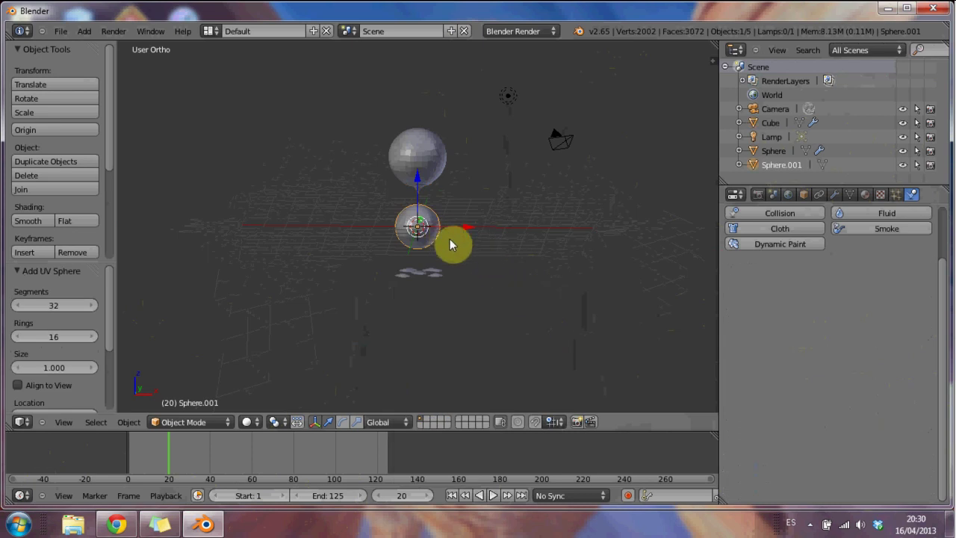
Enter edit mode on the new UV sphere at the domain's centre and deselect all its vertices
{"action": "scroll", "coordinate": [451, 249], "scroll_direction": "up", "scroll_amount": 8}
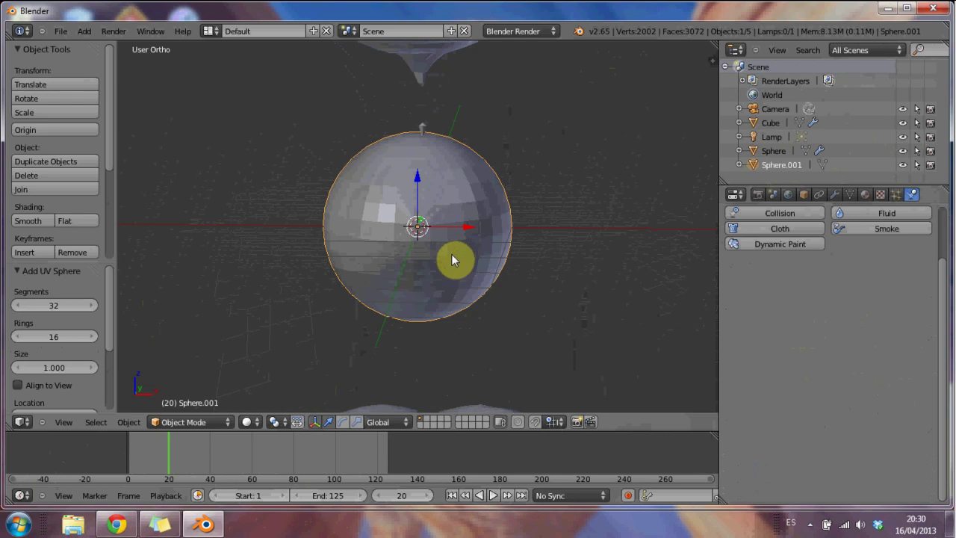
{"action": "key", "text": "Tab"}
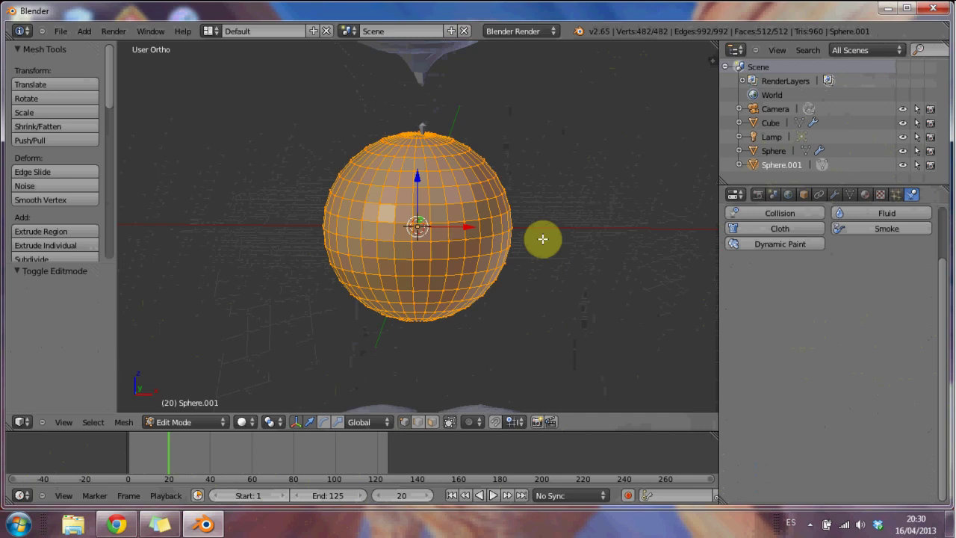
{"action": "key", "text": "a"}
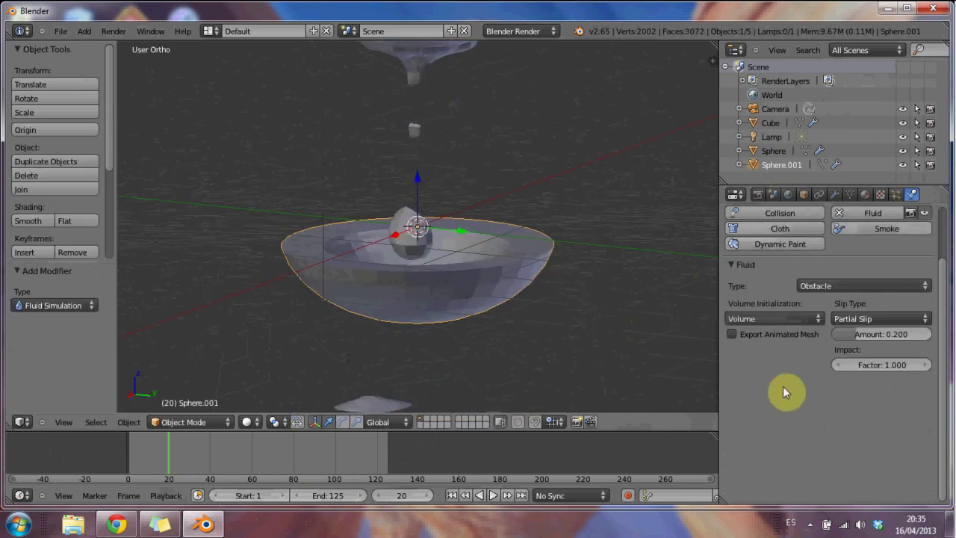
Check the bowl obstacle's slip type and play the animation to preview the fluid falling around the bowl
{"action": "left_click", "coordinate": [909, 319]}
{"action": "scroll", "coordinate": [777, 337], "scroll_direction": "up", "scroll_amount": 3}
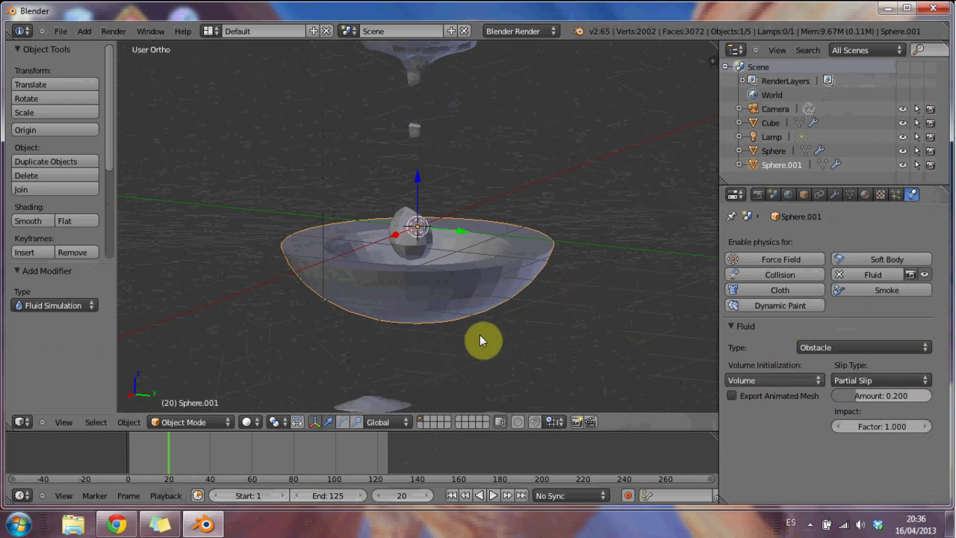
{"action": "scroll", "coordinate": [480, 334], "scroll_direction": "down", "scroll_amount": 5}
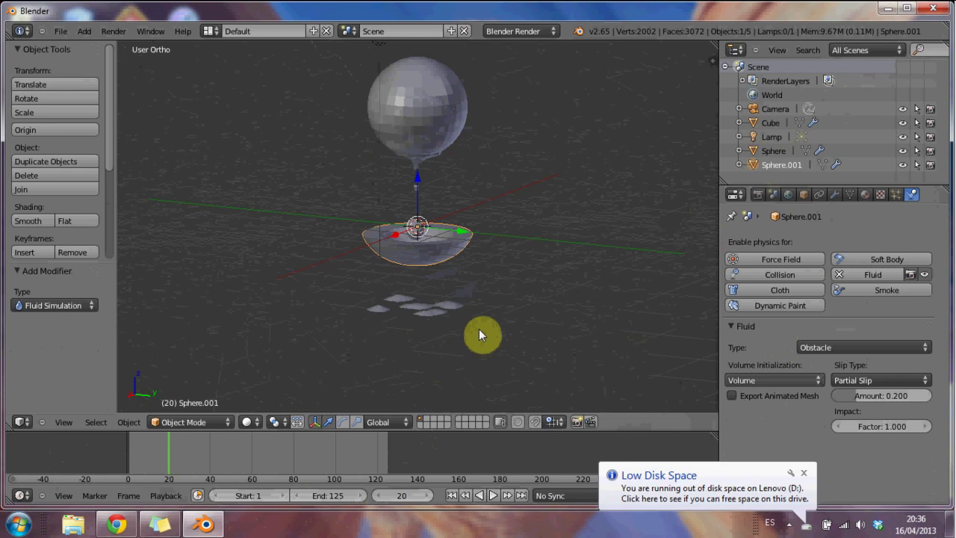
{"action": "key", "text": "alt+a"}
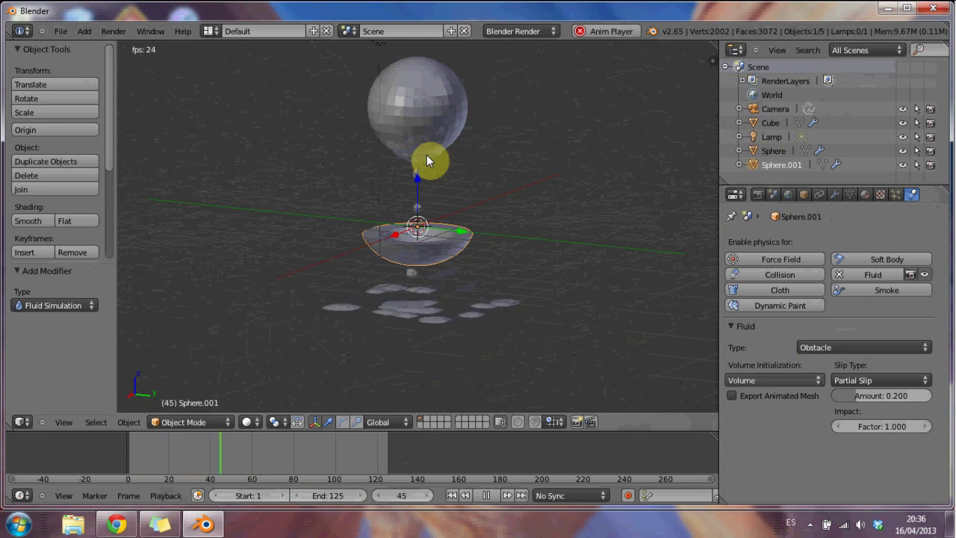
{"action": "key", "text": "alt+a"}
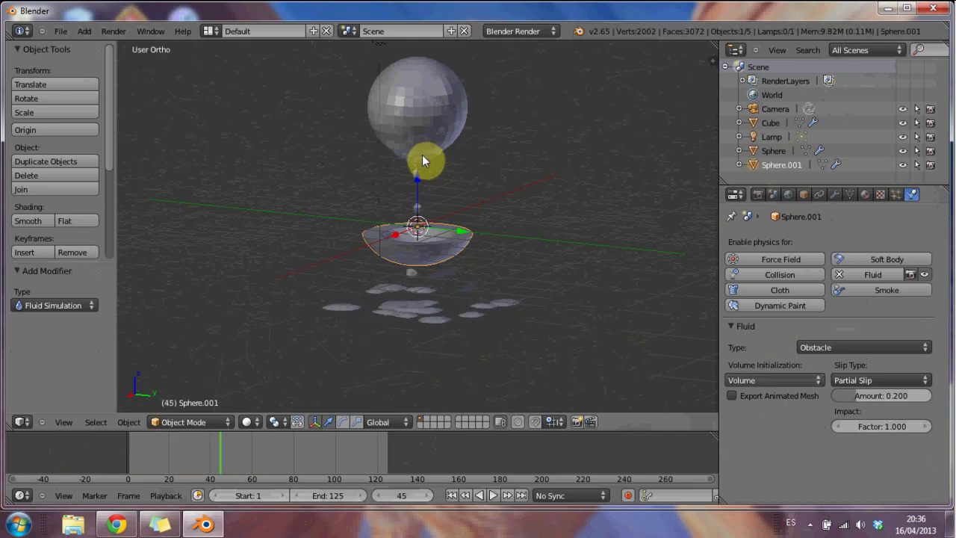
Select the fluid domain, stop its animation playback, and select the bowl obstacle to examine its fluid settings
{"action": "right_click", "coordinate": [417, 159]}
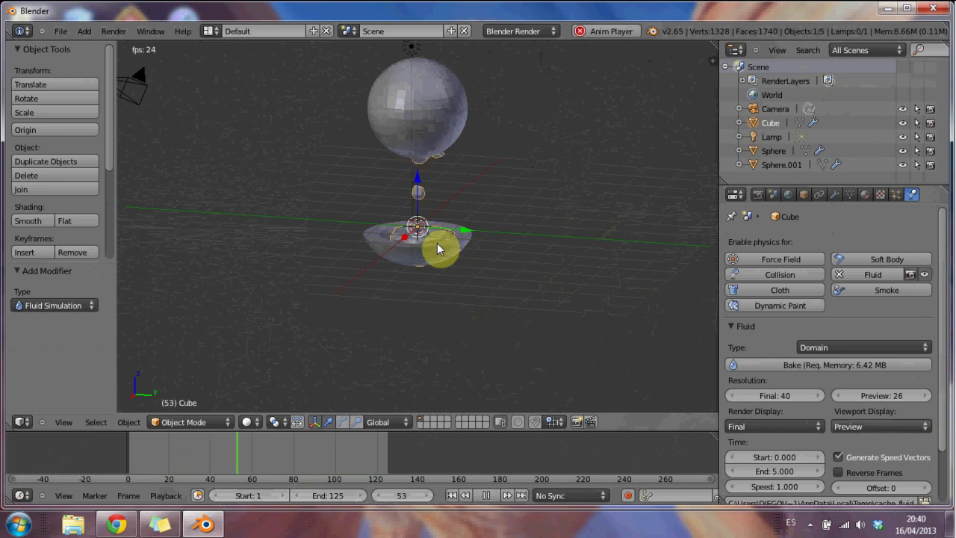
{"action": "key", "text": "alt+a"}
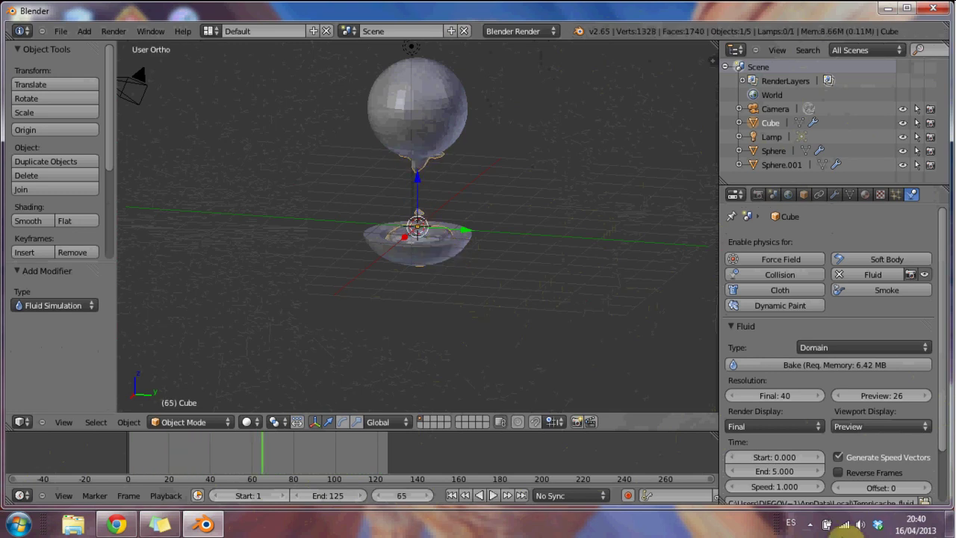
{"action": "scroll", "coordinate": [892, 450], "scroll_direction": "down", "scroll_amount": 2}
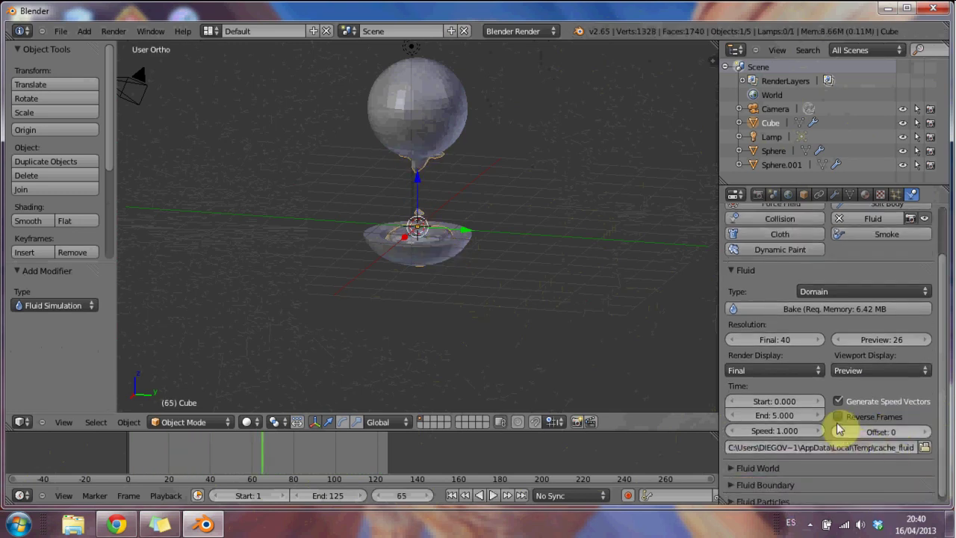
{"action": "right_click", "coordinate": [451, 247]}
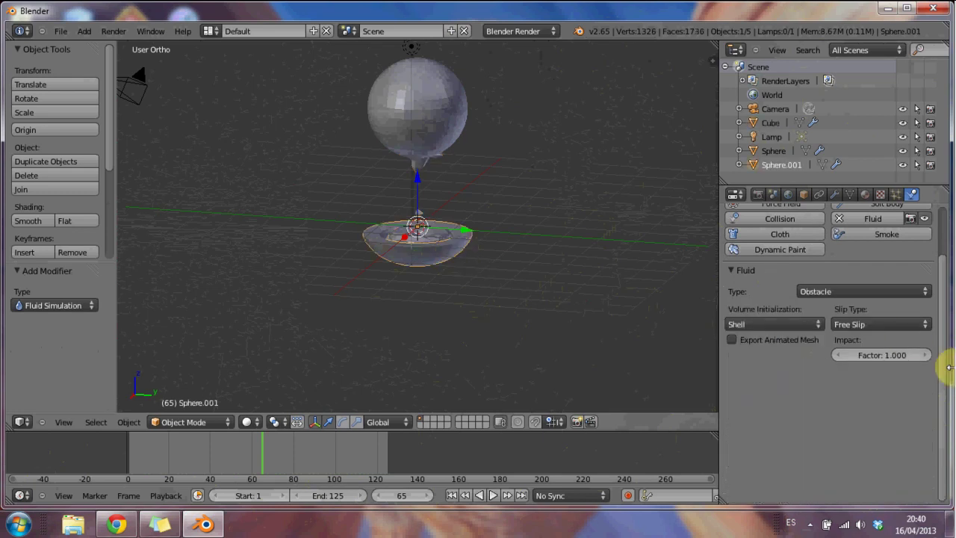
Undo back to the fluid domain being selected and set the current frame to 36
{"action": "key", "text": "ctrl+z"}
{"action": "key", "text": "ctrl+z"}
{"action": "left_click", "coordinate": [427, 495]}
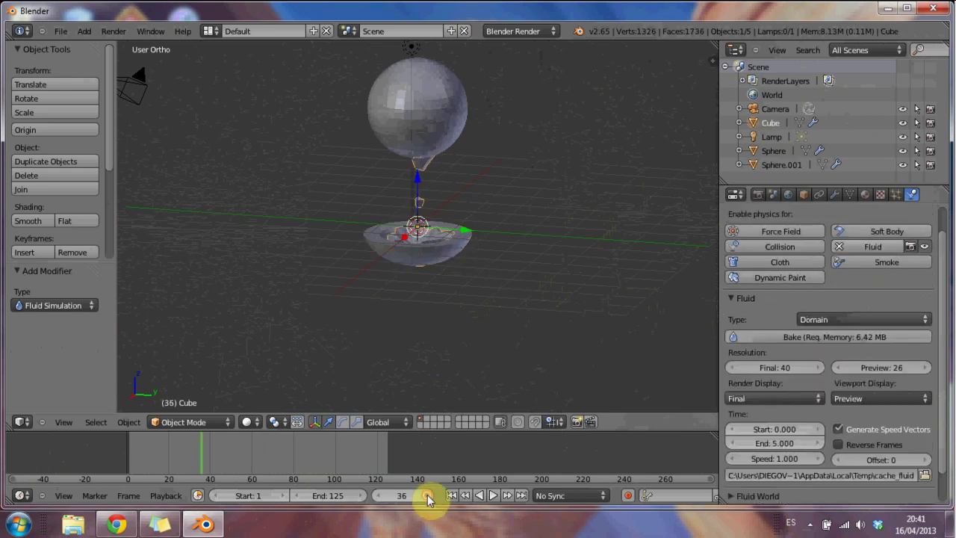
{"action": "left_click", "coordinate": [427, 495]}
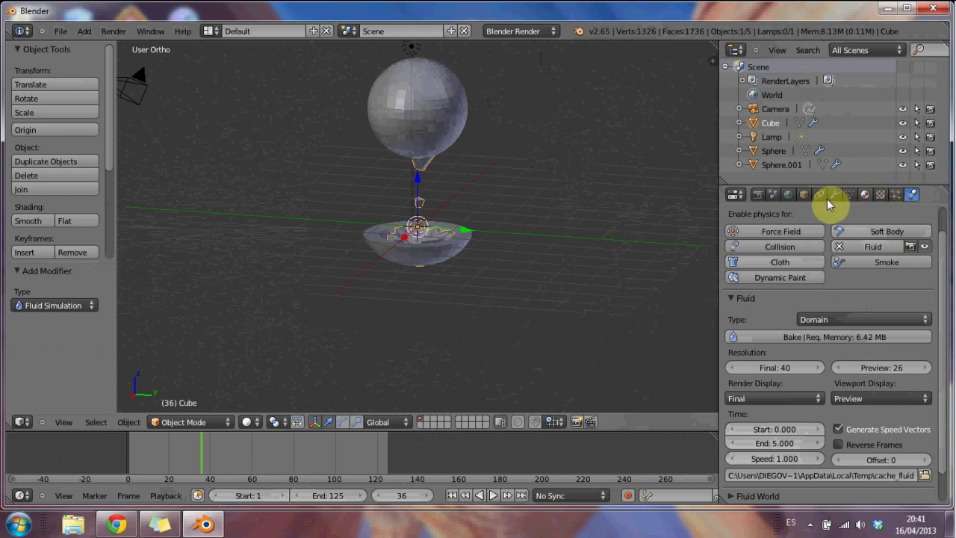
Add a new material to the fluid domain and name it agua
{"action": "left_click", "coordinate": [865, 195]}
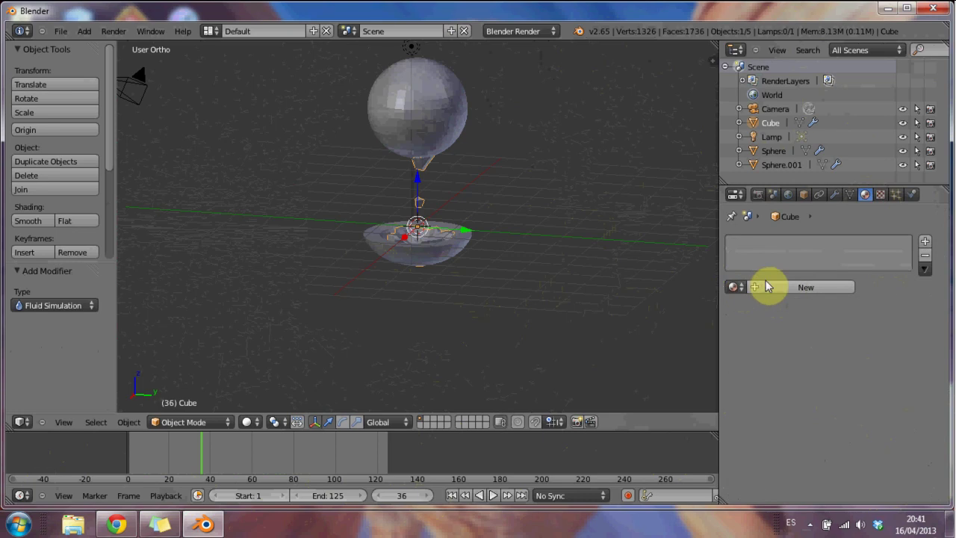
{"action": "left_click", "coordinate": [773, 286]}
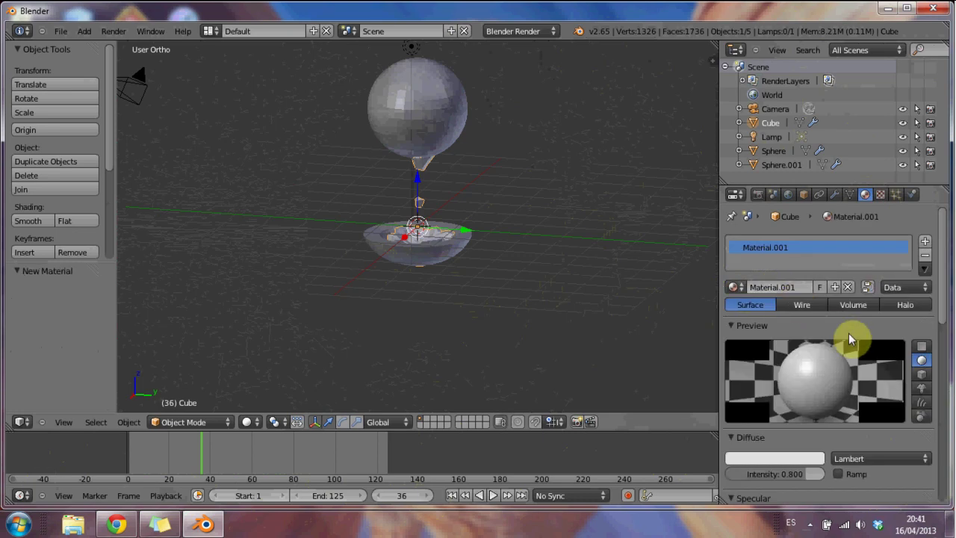
{"action": "left_click", "coordinate": [798, 285]}
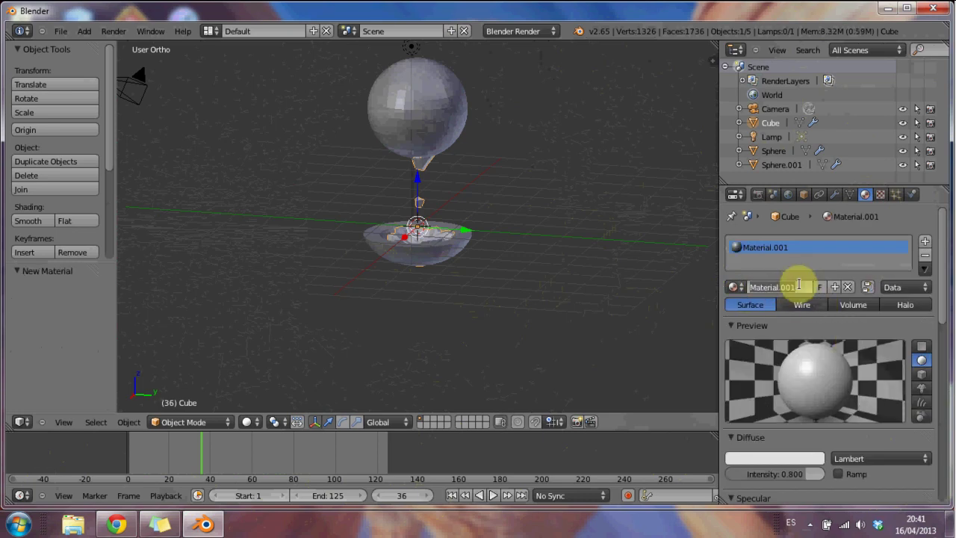
{"action": "type", "text": "agua"}
{"action": "key", "text": "Return"}
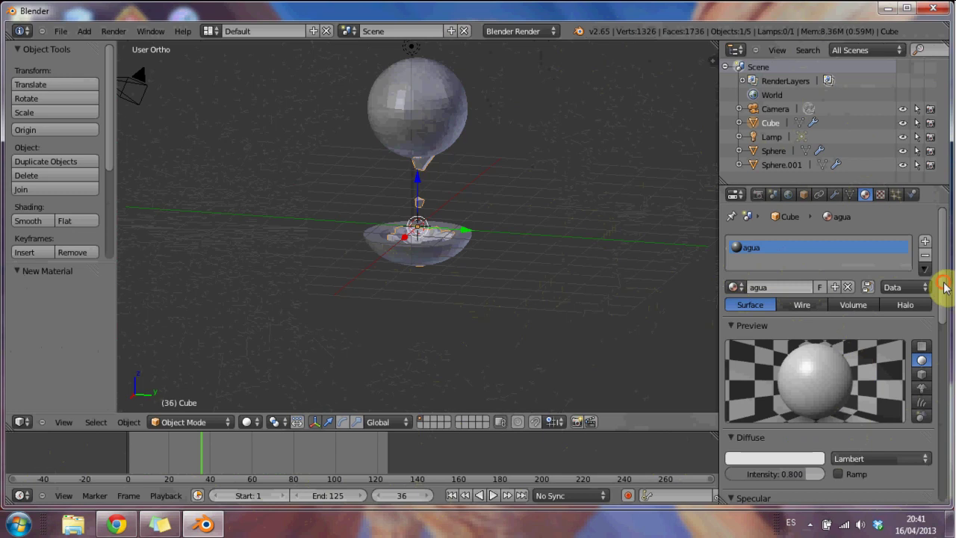
Collapse the agua material's specular and shading settings and enable its transparency with the Raytrace method
{"action": "left_click_drag", "start_coordinate": [944, 286], "coordinate": [944, 356]}
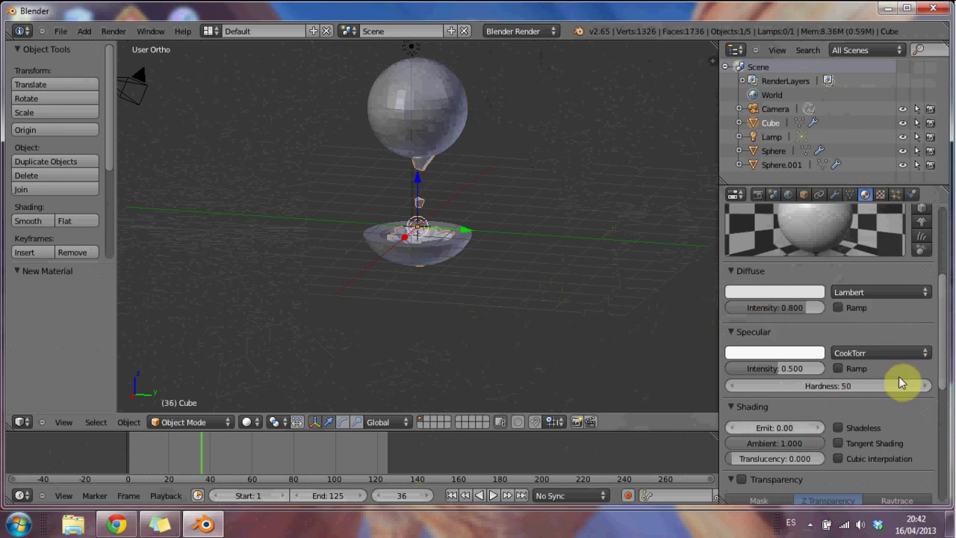
{"action": "scroll", "coordinate": [814, 419], "scroll_direction": "down", "scroll_amount": 6}
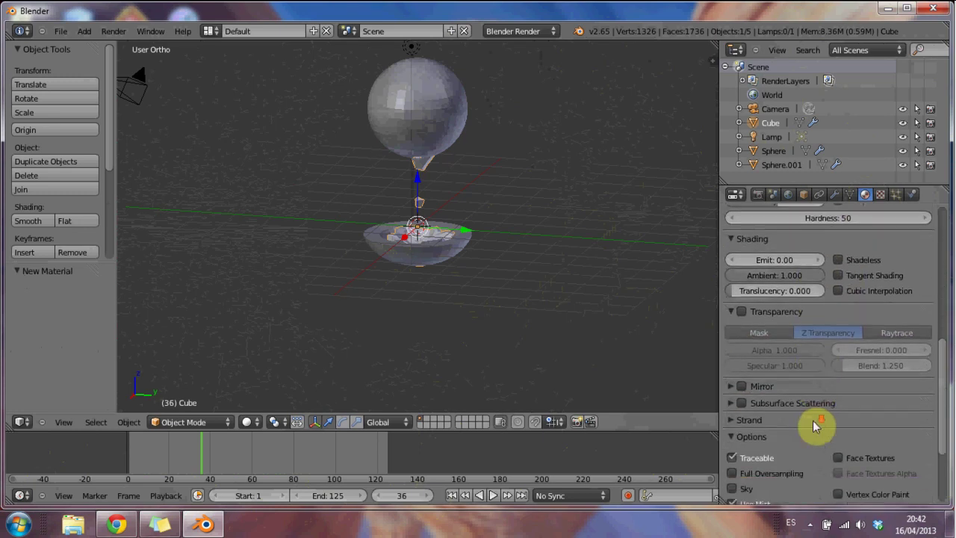
{"action": "left_click", "coordinate": [737, 239]}
{"action": "scroll", "coordinate": [762, 294], "scroll_direction": "up", "scroll_amount": 4}
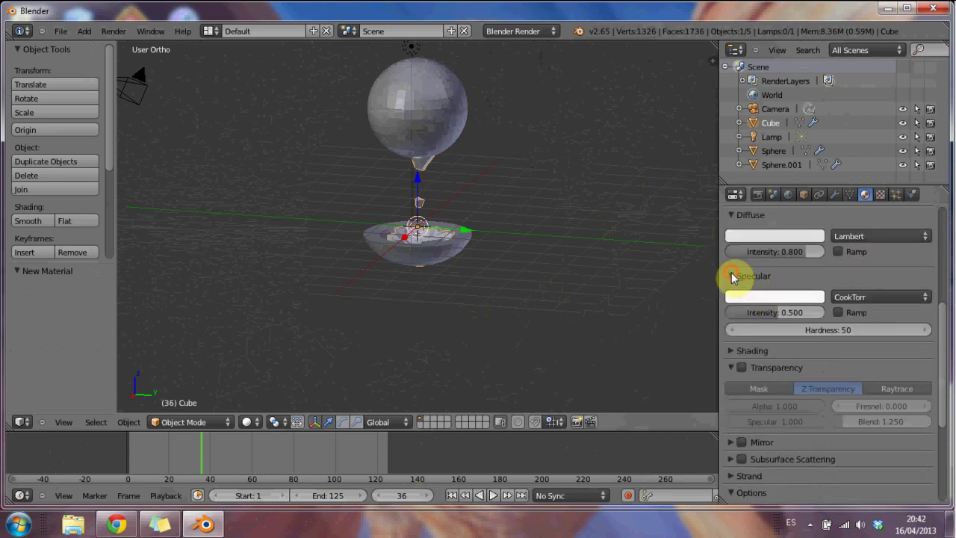
{"action": "left_click", "coordinate": [736, 276]}
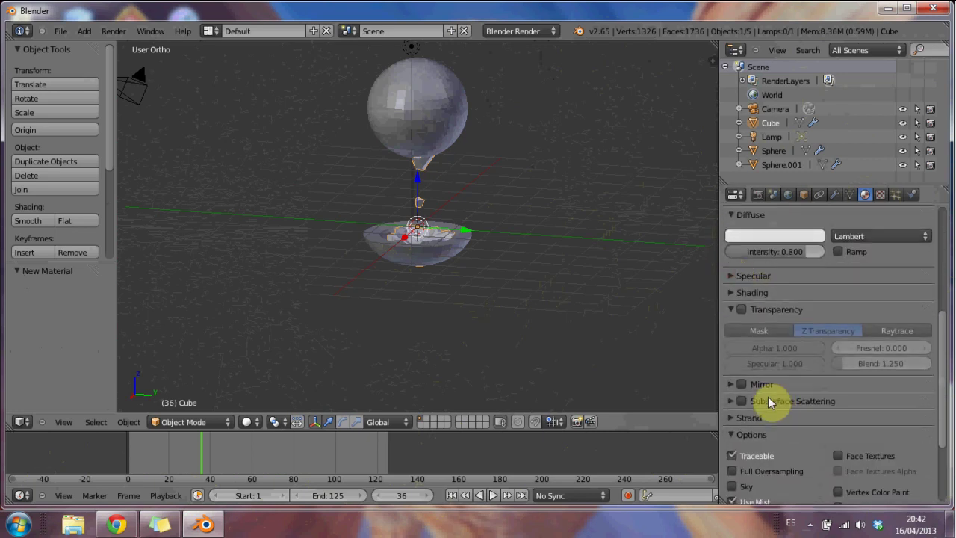
{"action": "left_click", "coordinate": [742, 309]}
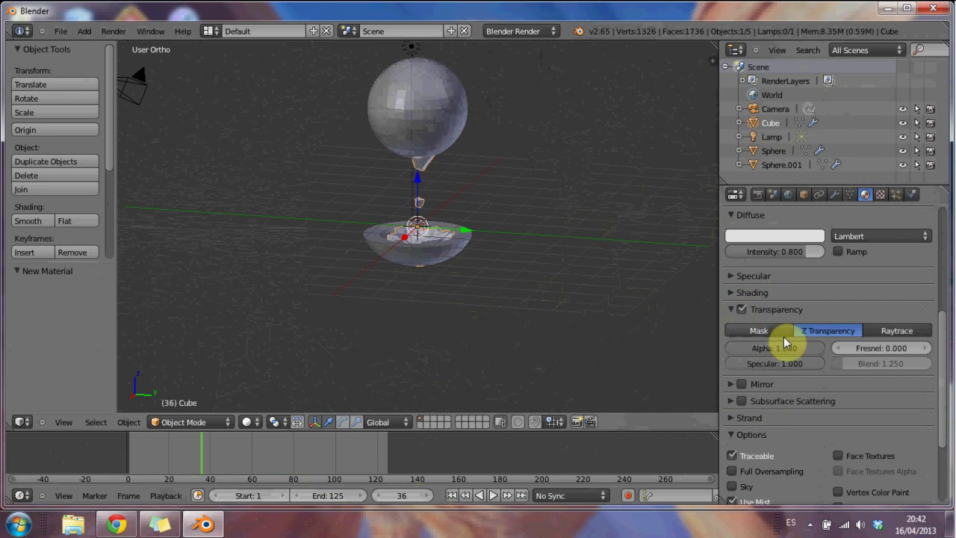
{"action": "left_click", "coordinate": [914, 330]}
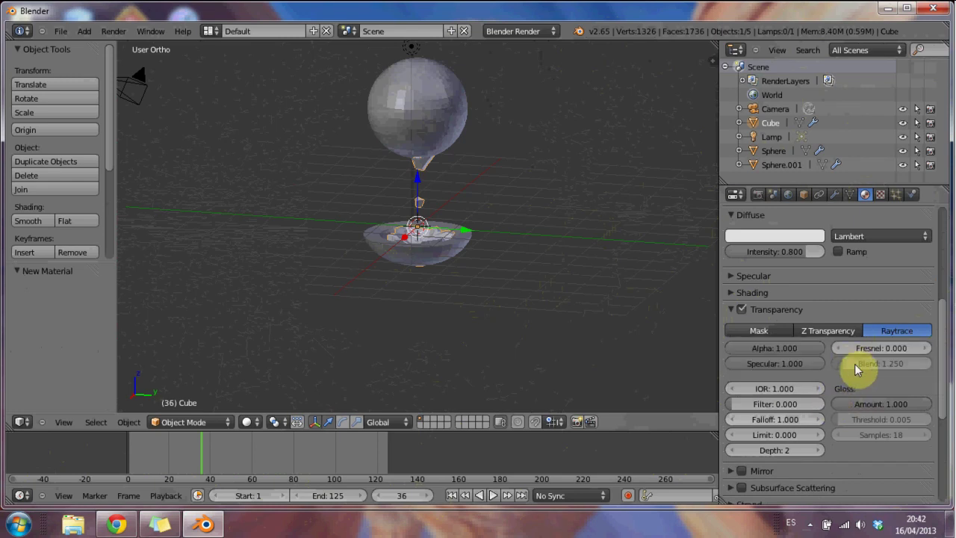
Set the agua material's transparency alpha to 0.1 and its Fresnel to 1.3
{"action": "left_click", "coordinate": [792, 349]}
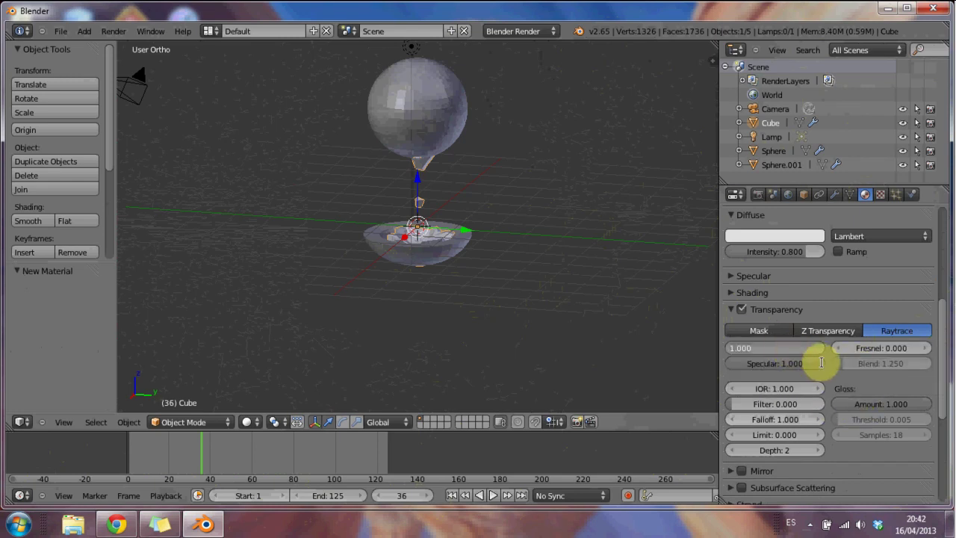
{"action": "type", "text": "0.1"}
{"action": "key", "text": "Return"}
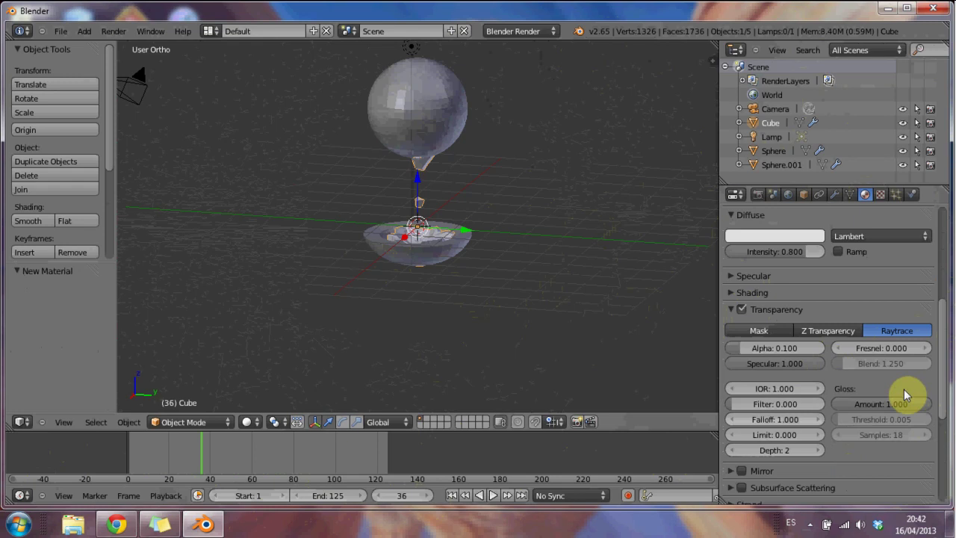
{"action": "left_click", "coordinate": [907, 346]}
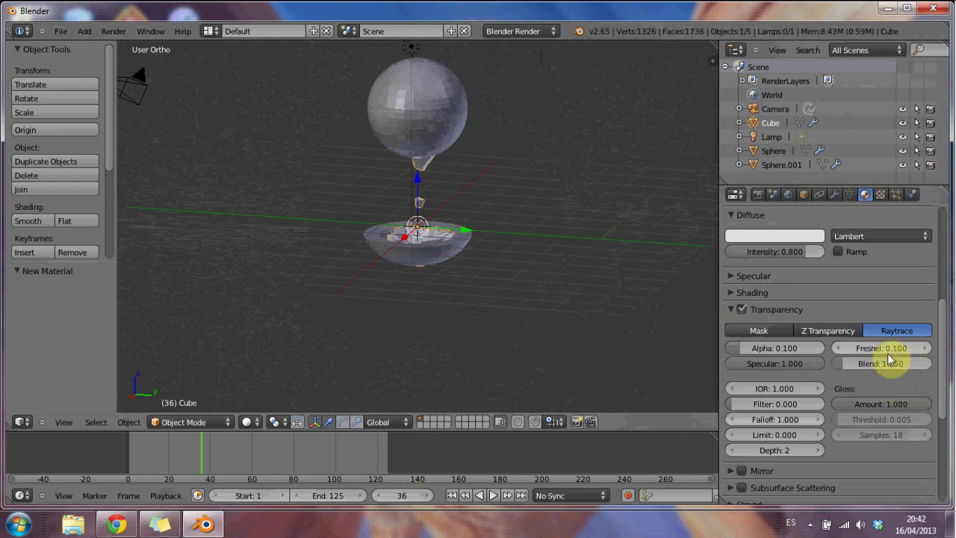
{"action": "left_click_drag", "start_coordinate": [888, 354], "coordinate": [937, 359]}
{"action": "scroll", "coordinate": [896, 359], "scroll_direction": "up", "scroll_amount": 3}
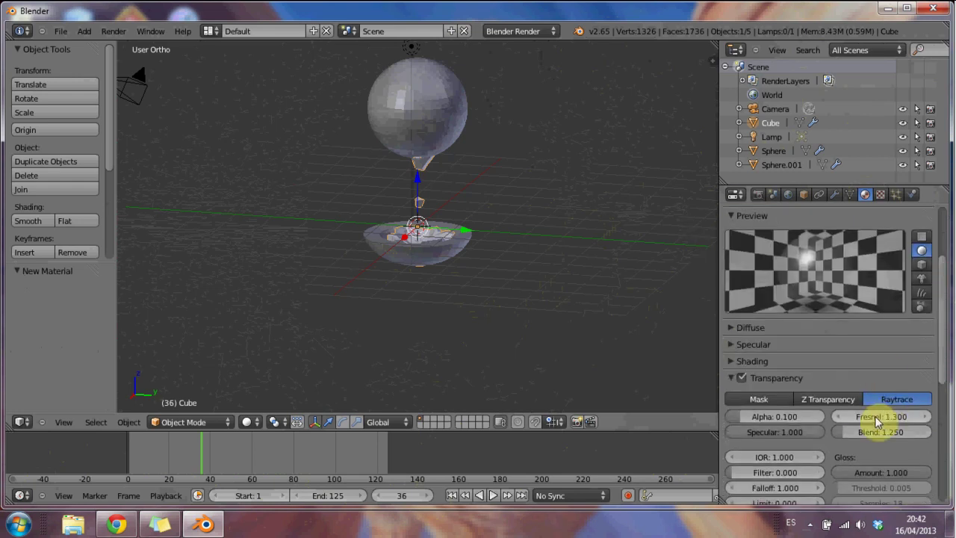
Set the transparency's index of refraction to 1.33
{"action": "left_click", "coordinate": [792, 458]}
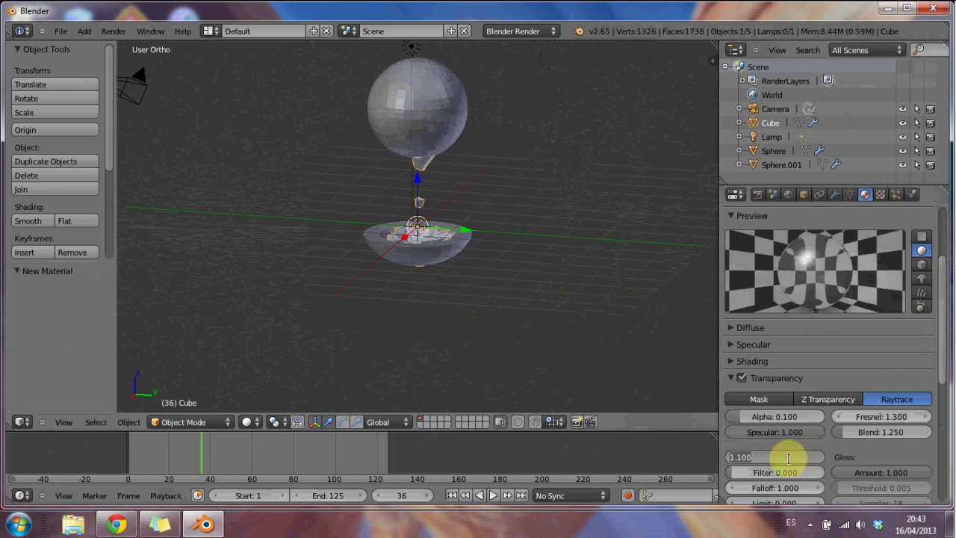
{"action": "type", "text": "1.33"}
{"action": "key", "text": "Return"}
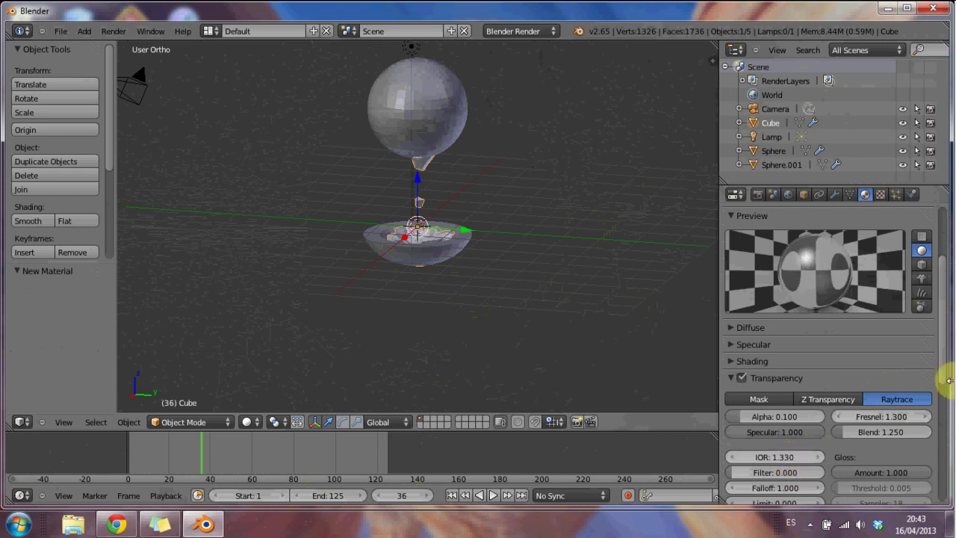
Enable mirror reflections for the agua material and set their reflectivity to 0.7
{"action": "left_click_drag", "start_coordinate": [945, 336], "coordinate": [945, 384]}
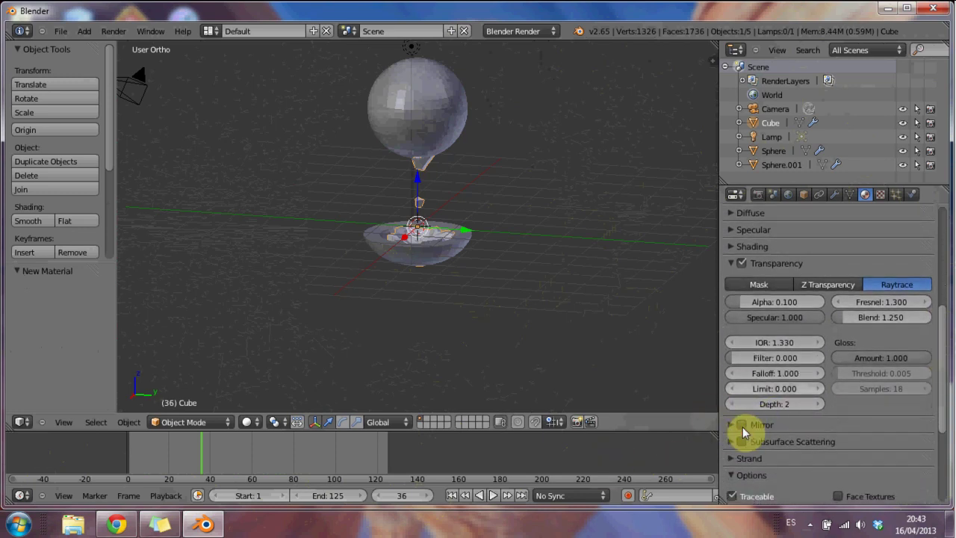
{"action": "left_click", "coordinate": [741, 425]}
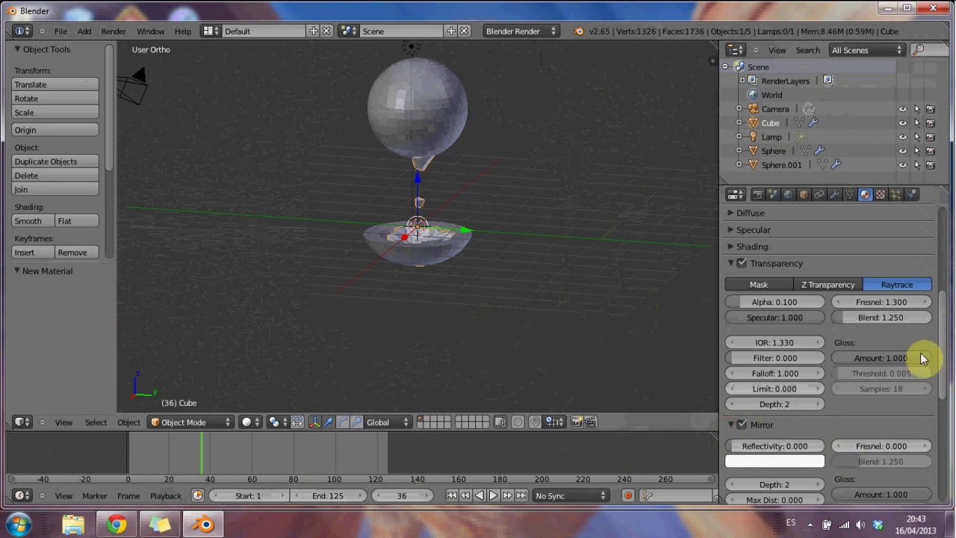
{"action": "left_click_drag", "start_coordinate": [941, 375], "coordinate": [939, 406]}
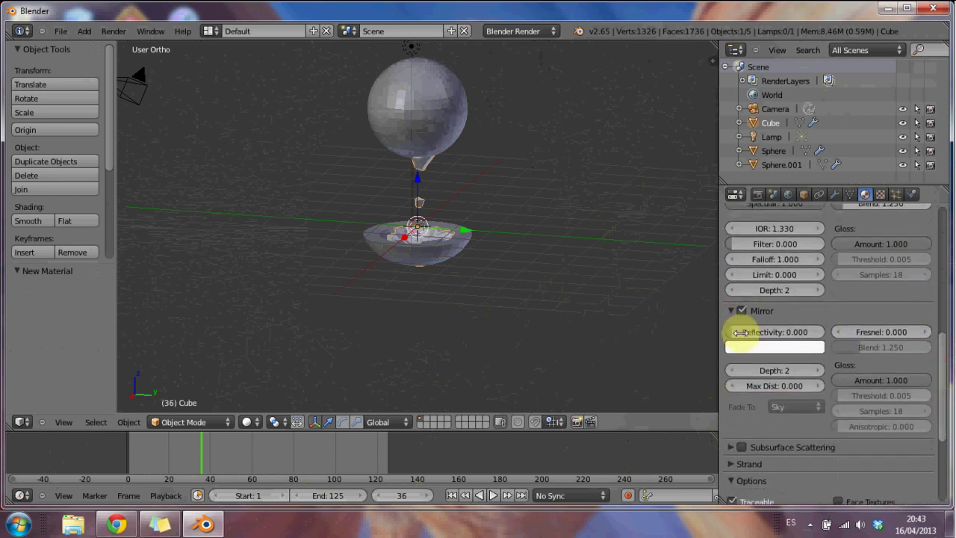
{"action": "left_click", "coordinate": [784, 332]}
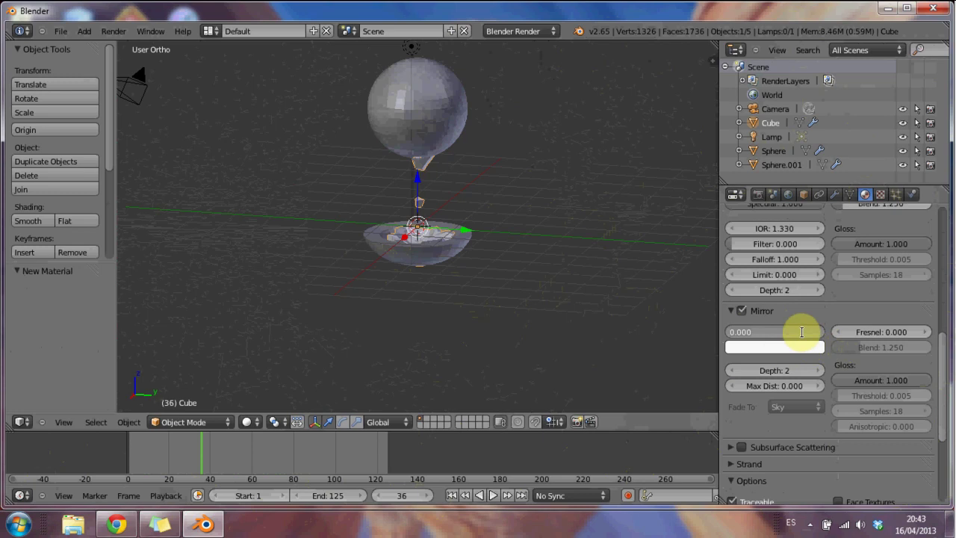
{"action": "type", "text": "0.7"}
{"action": "key", "text": "Return"}
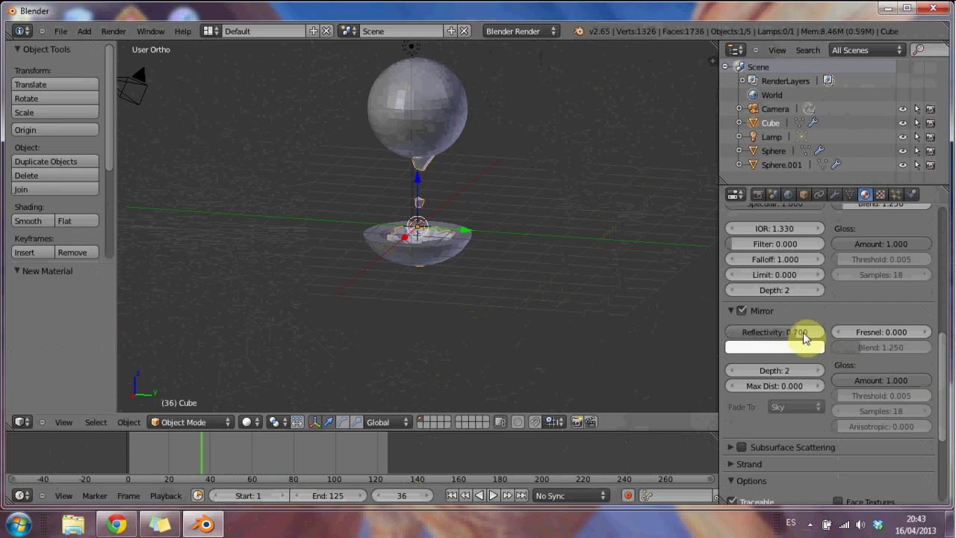
{"action": "left_click_drag", "start_coordinate": [944, 388], "coordinate": [945, 272]}
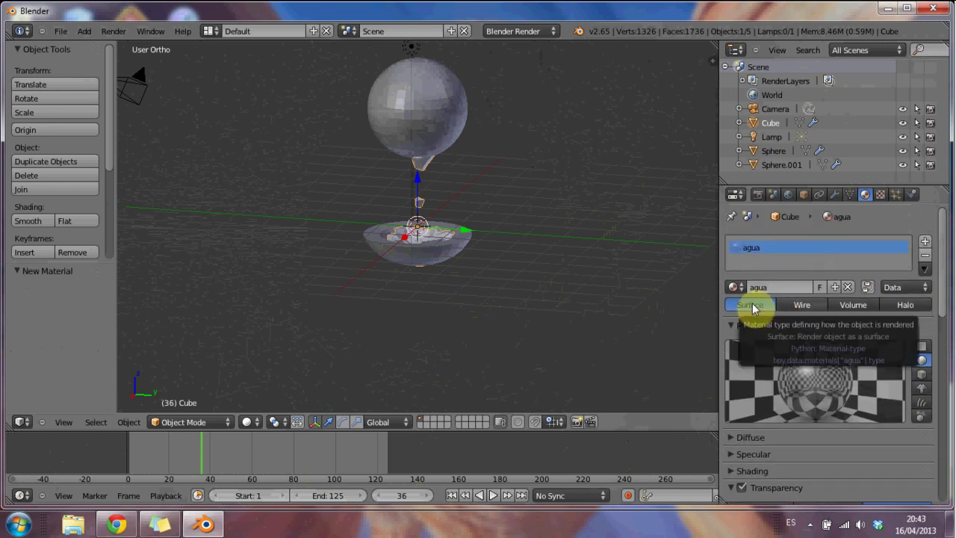
Add a new material to the bowl (Sphere.001) and name it tazon
{"action": "right_click", "coordinate": [450, 254]}
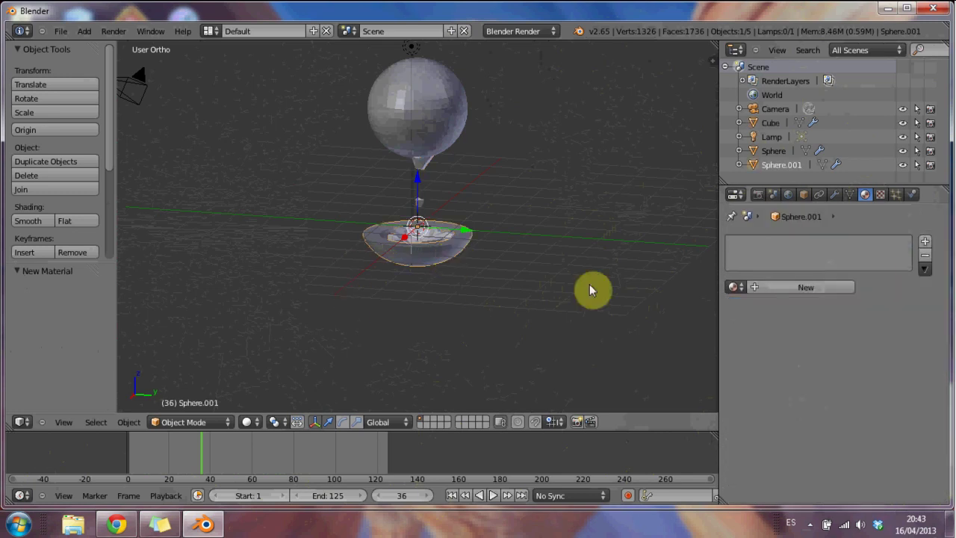
{"action": "left_click", "coordinate": [765, 286]}
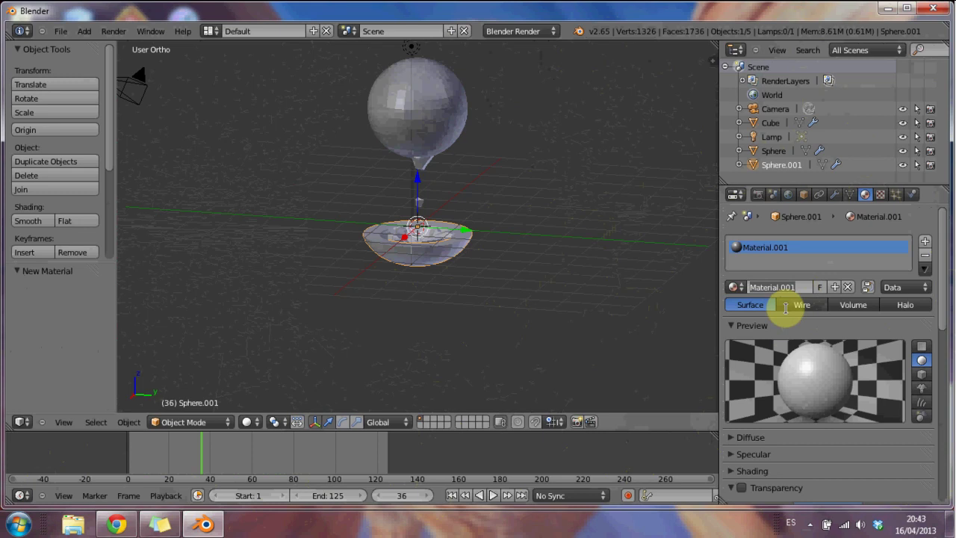
{"action": "type", "text": "tazon"}
{"action": "key", "text": "Return"}
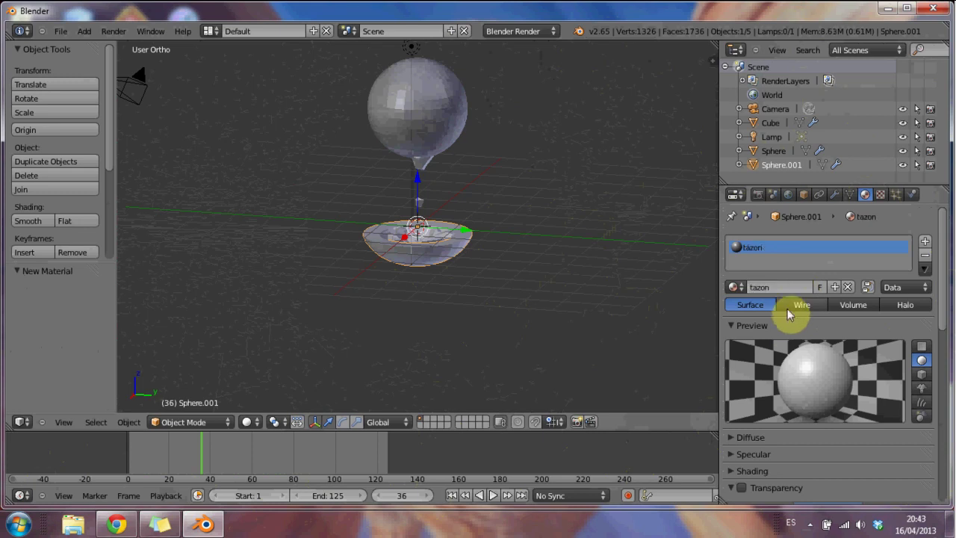
Set the tazon material's diffuse colour to a reddish orange
{"action": "left_click", "coordinate": [736, 438]}
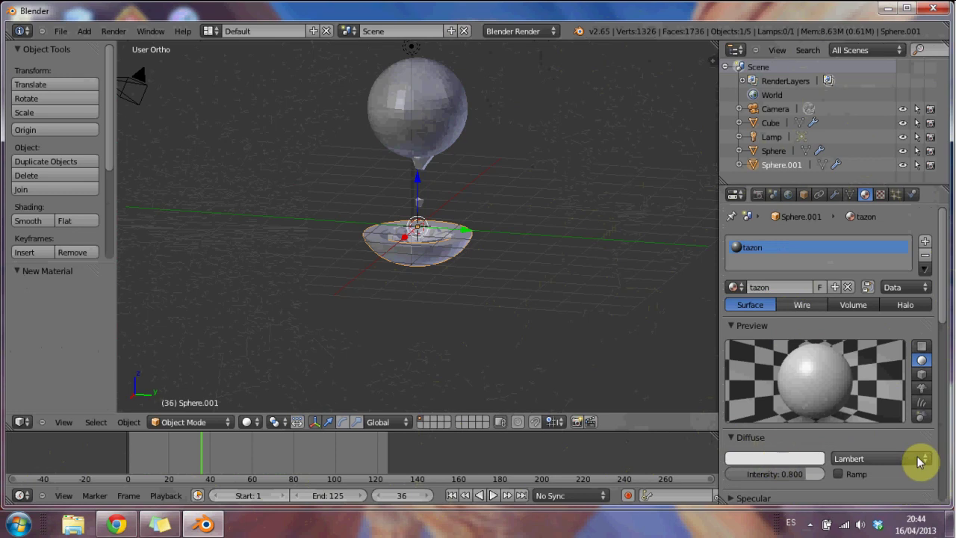
{"action": "scroll", "coordinate": [948, 326], "scroll_direction": "down", "scroll_amount": 3}
{"action": "scroll", "coordinate": [947, 327], "scroll_direction": "down", "scroll_amount": 2}
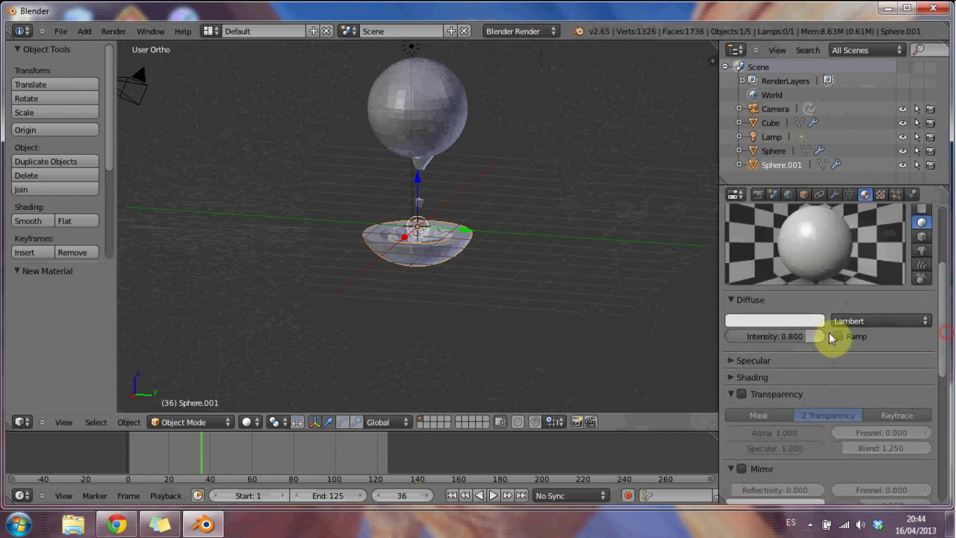
{"action": "left_click", "coordinate": [774, 321]}
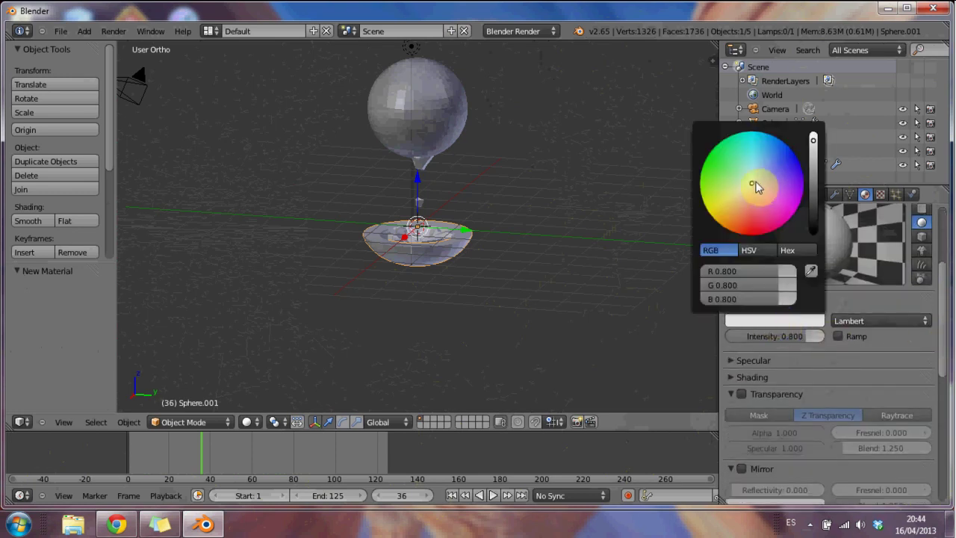
{"action": "left_click_drag", "start_coordinate": [756, 186], "coordinate": [742, 229]}
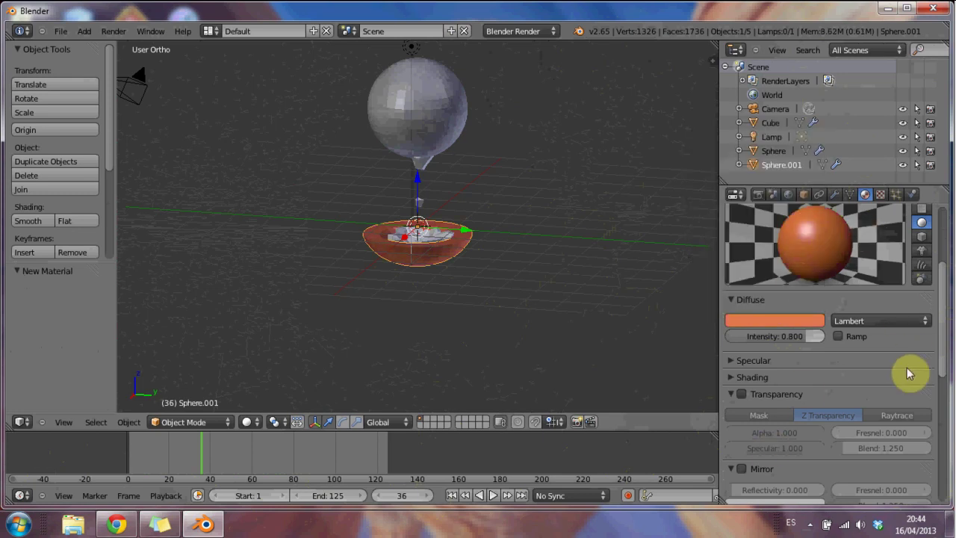